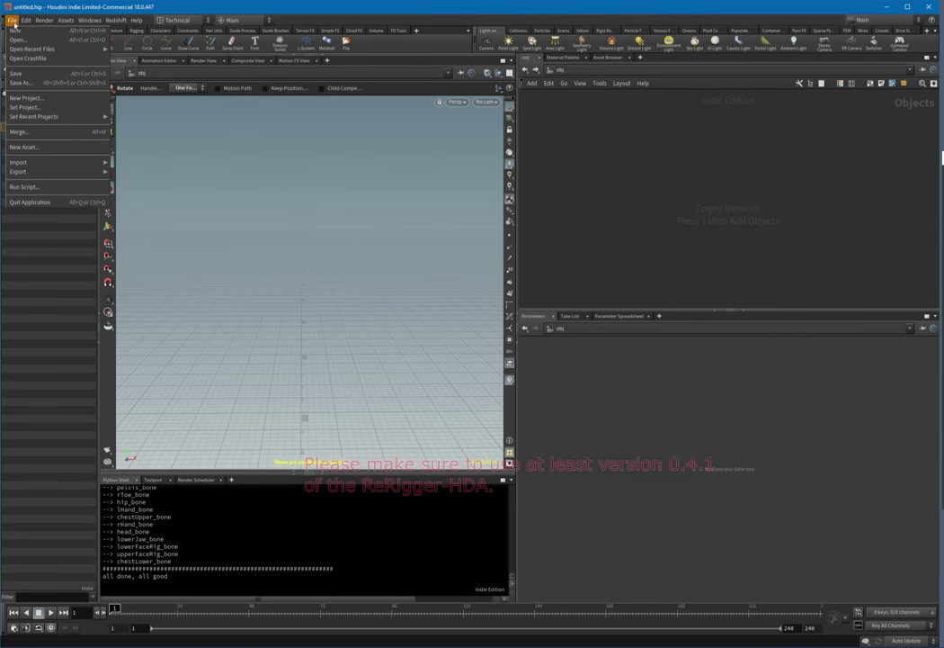
Import the FBX character BASIC.fbx with sibling bones created for visualization
mouse_move(63, 162)
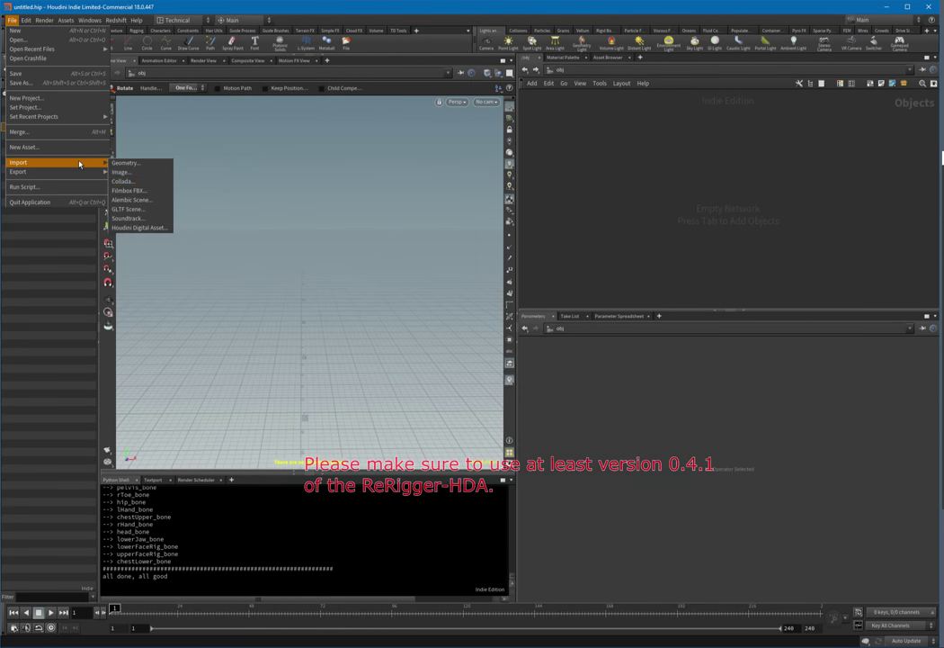
click(144, 190)
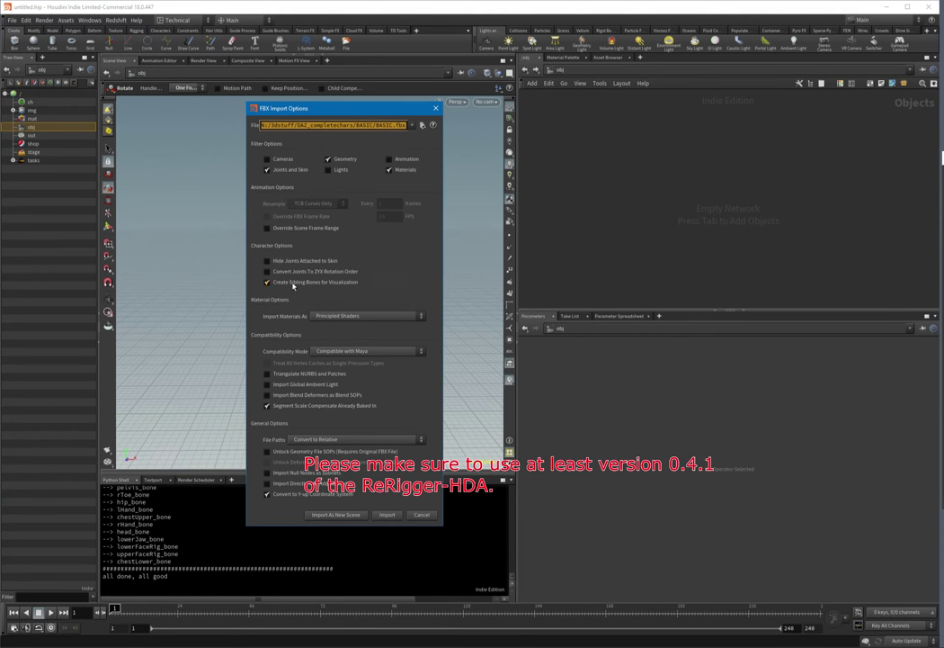
click(293, 284)
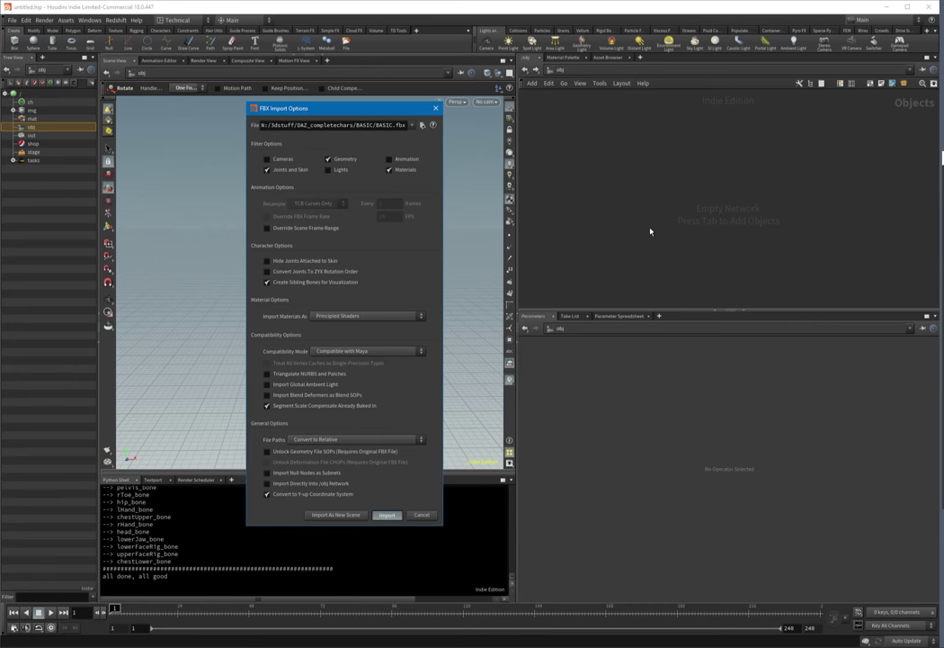
key(Return)
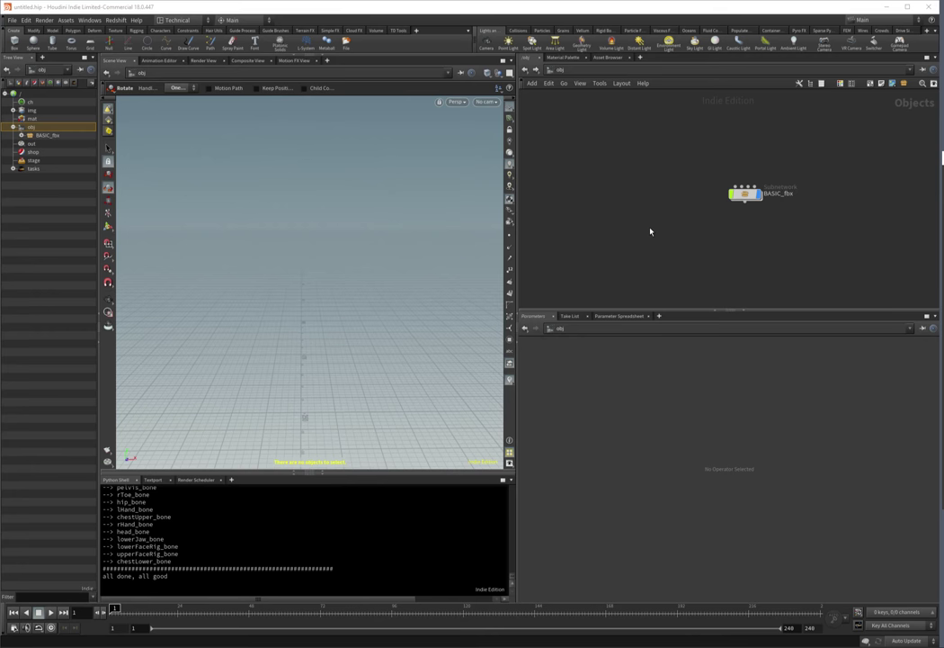
Add a ReRigger node to the object network and run it on the BASIC_fbx subnetwork
key(Tab)
text(rer)
key(Return)
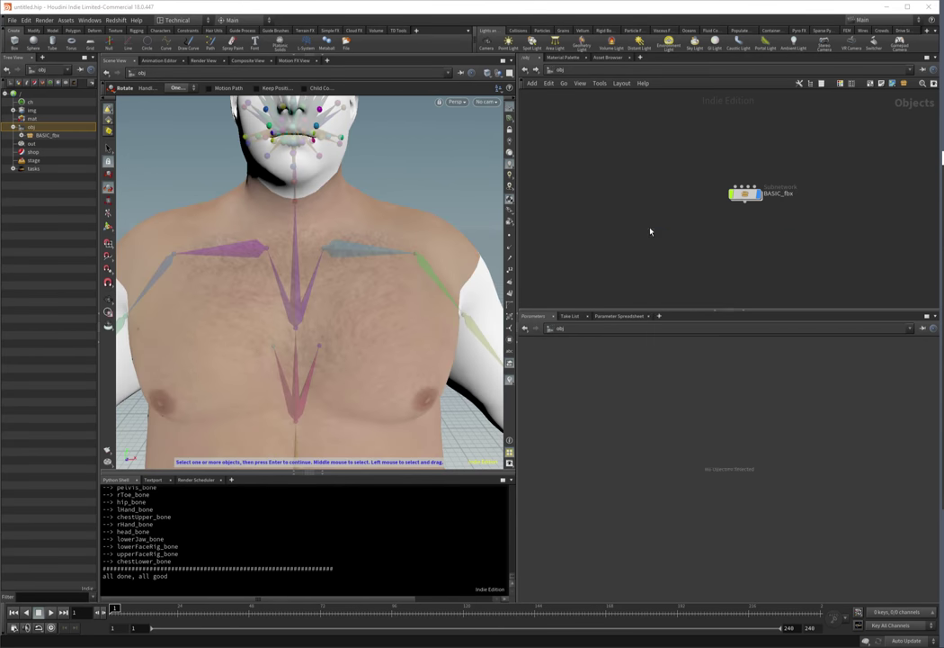
click(649, 229)
drag(752, 202, 612, 357)
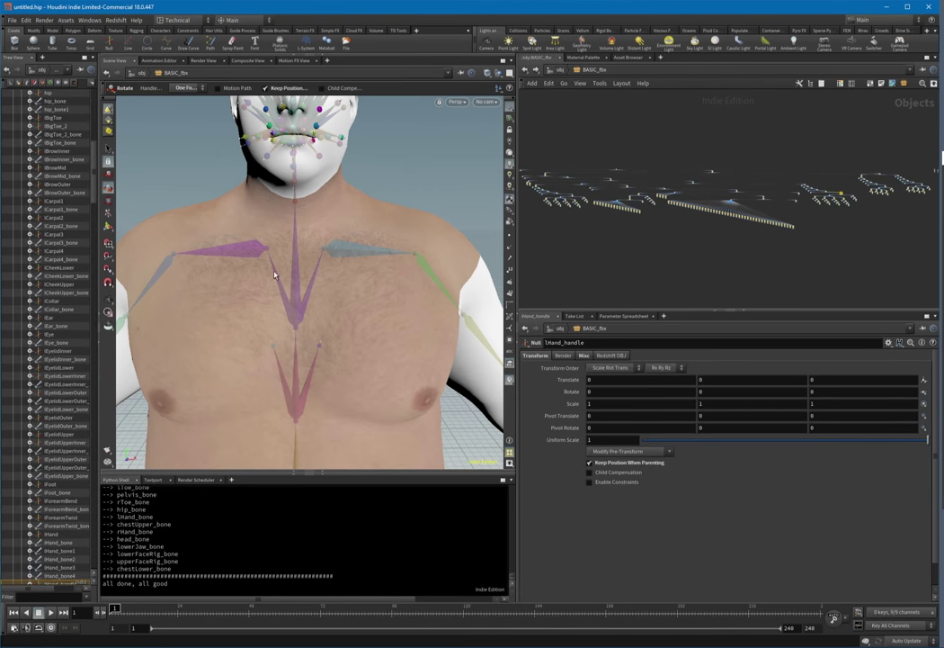
Review the Python Shell's list of bones that may drive the wrong joints and need relinking
key(ctrl+r)
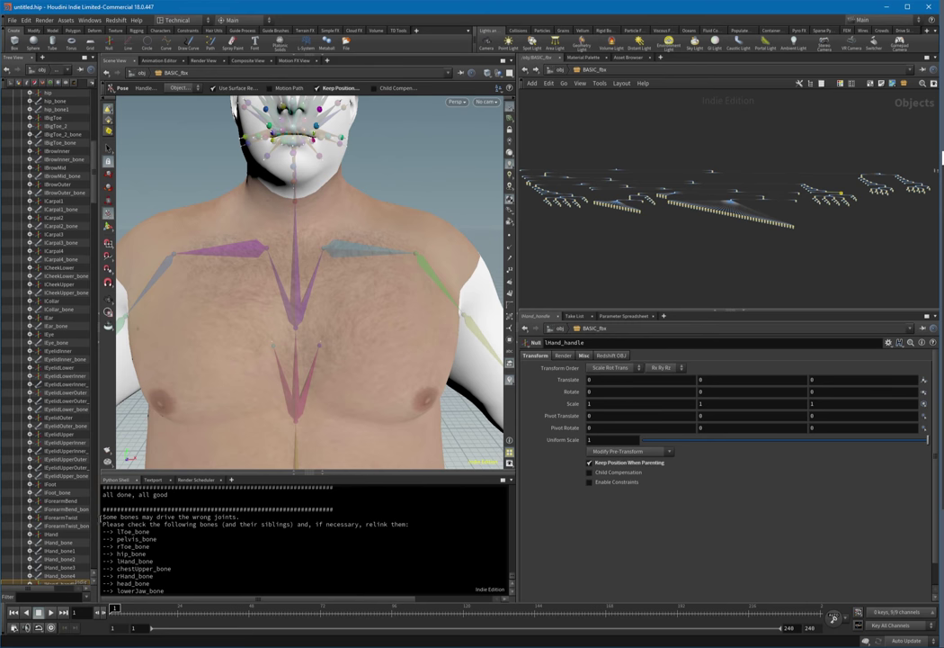
drag(102, 517, 301, 530)
click(142, 554)
click(220, 540)
Find the nodes matching "chestupper" inside BASIC_fbx and select all of them
key(ctrl+f)
text(chestupper)
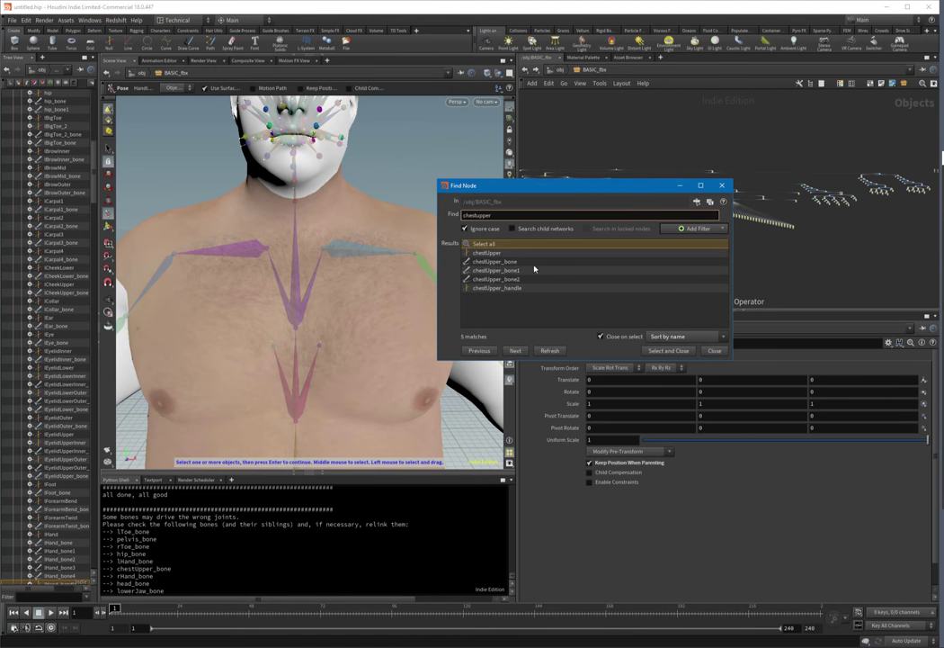
click(484, 243)
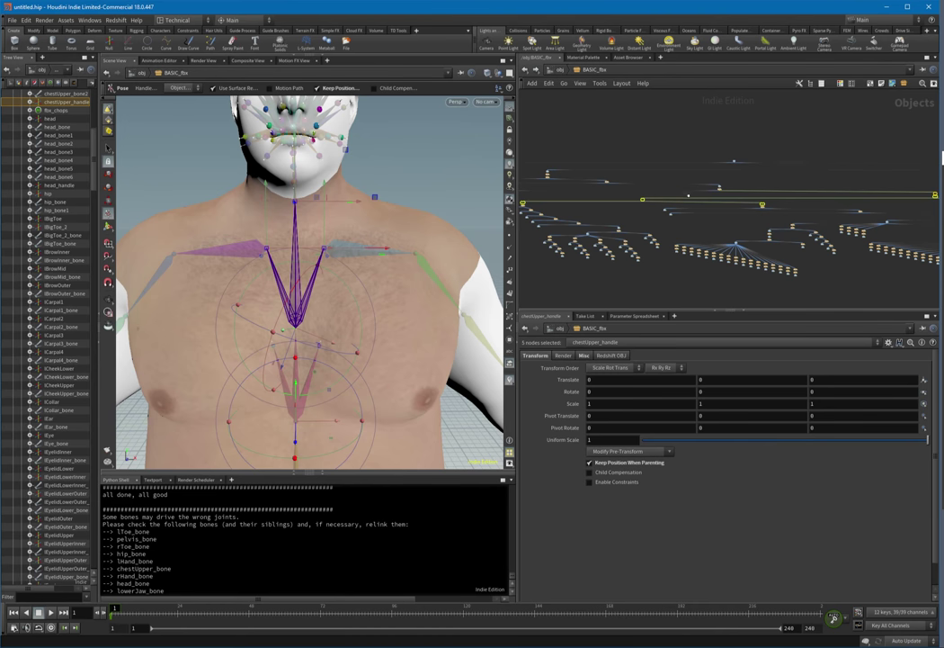
Lay out the selected chestUpper nodes together and move the group close beneath chestLower_bone
key(l)
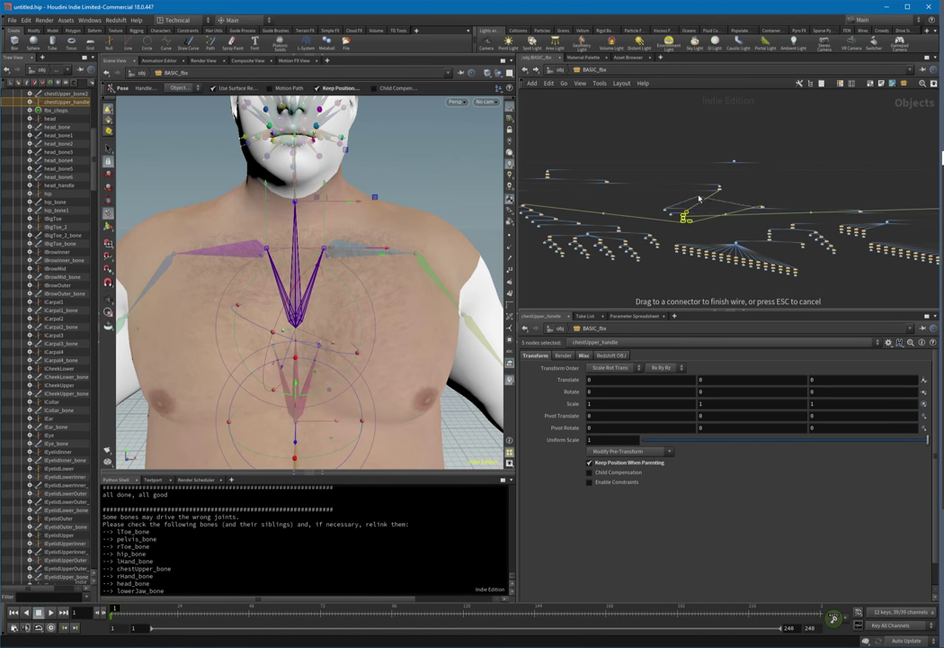
right_click(689, 213)
click(689, 214)
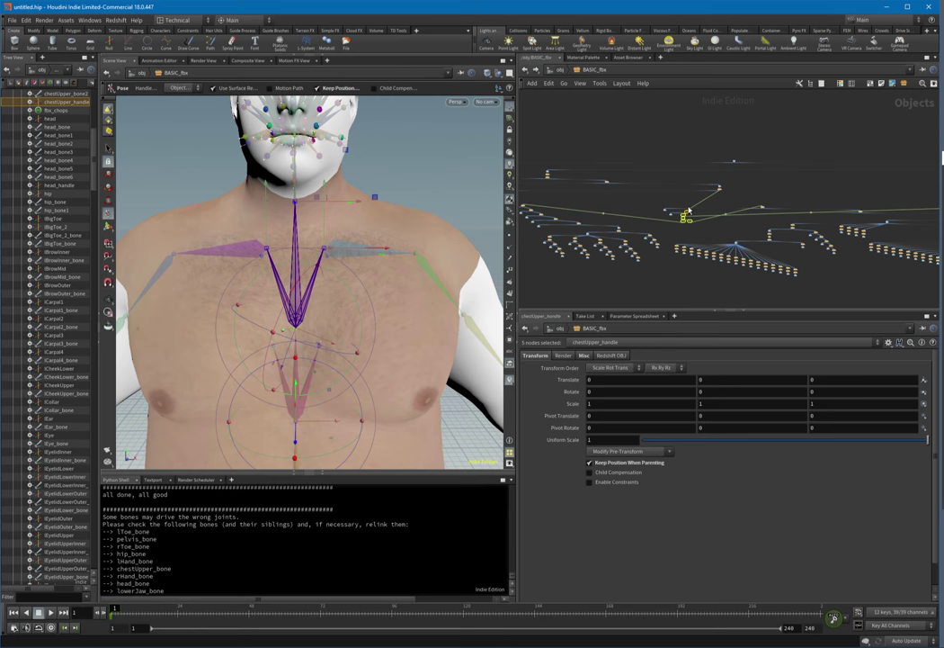
drag(688, 214, 700, 204)
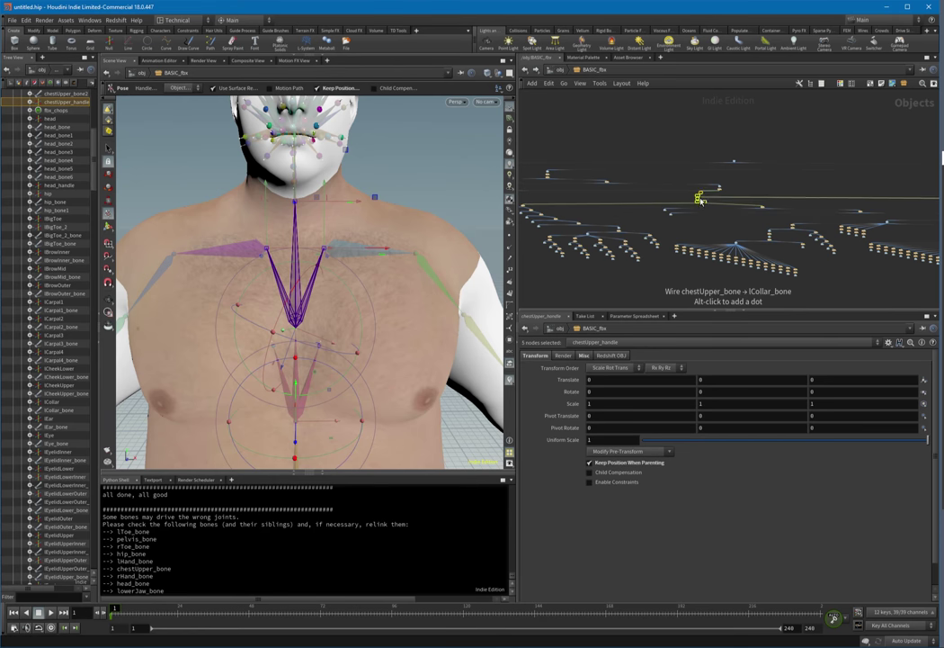
scroll(701, 202, up, 5)
scroll(701, 202, up, 1)
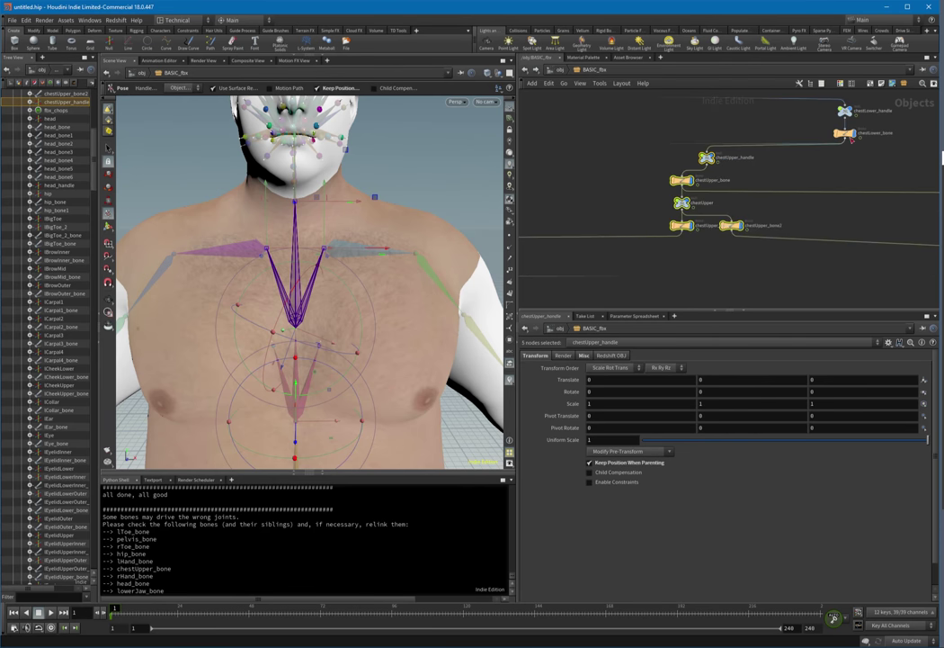
scroll(780, 178, up, 2)
click(776, 177)
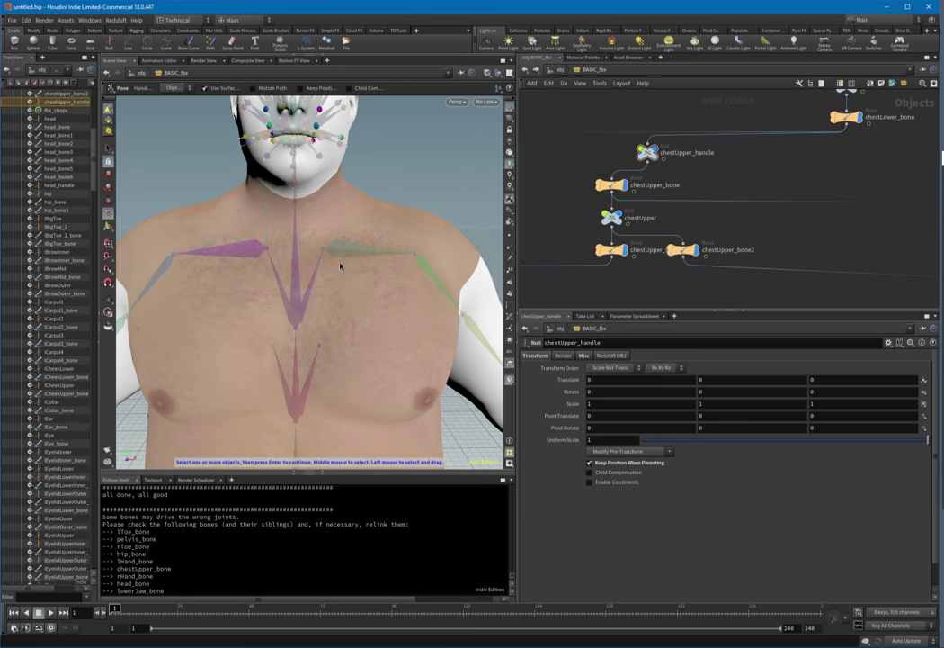
Test-rotate chestUpper_bone2 to check which joints it drives, and undo the rotation
click(294, 267)
key(r)
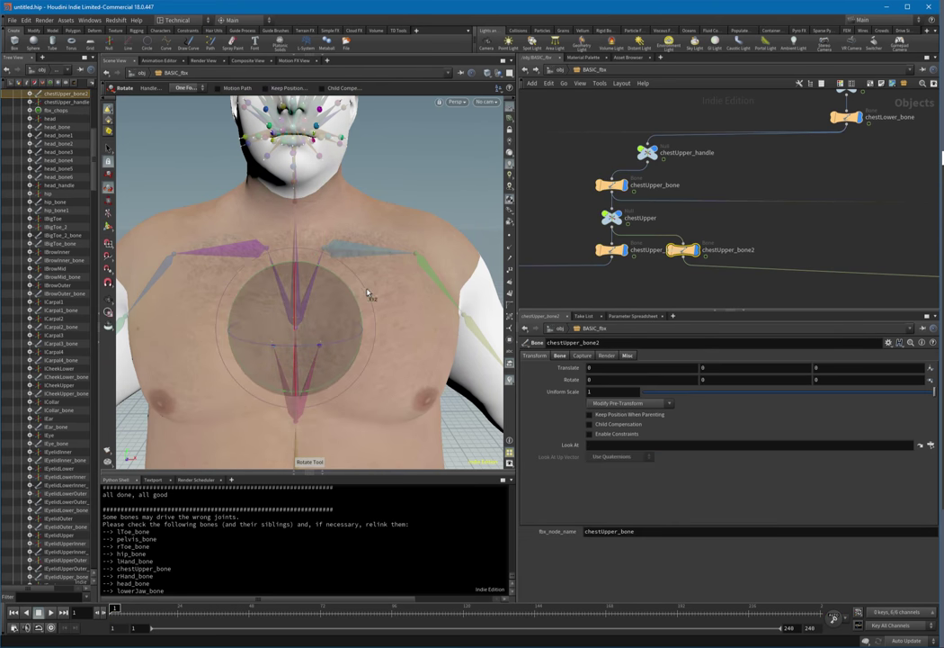
mouse_move(367, 292)
mouse_down()
mouse_move(380, 310)
mouse_move(370, 367)
mouse_move(360, 337)
mouse_move(295, 282)
mouse_move(373, 291)
mouse_move(375, 299)
mouse_up()
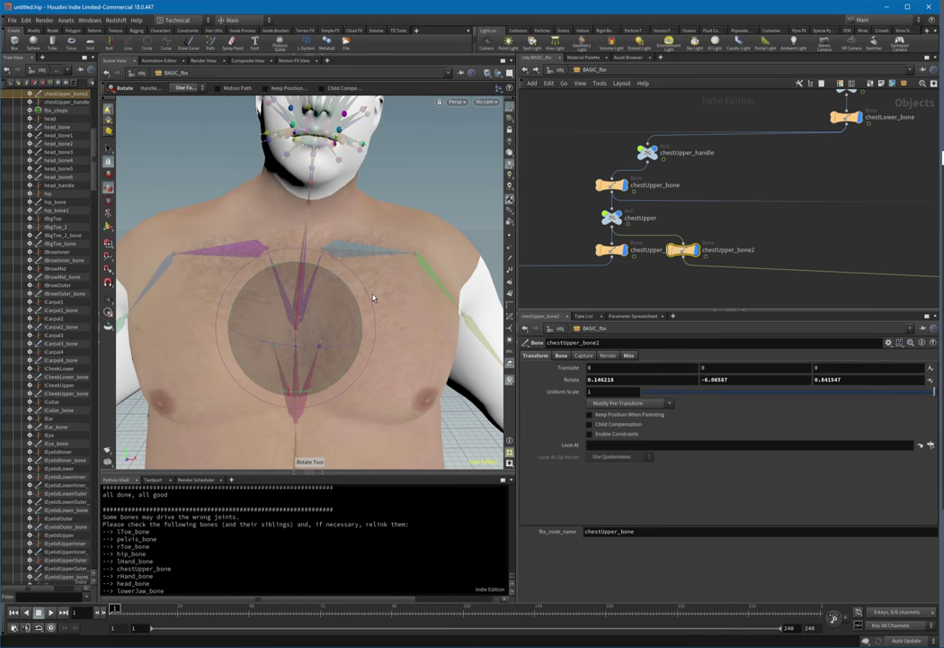
key(ctrl+z)
Test-rotate chestUpper_bone to check which joints it drives, and undo the rotation
key(s)
click(313, 275)
key(r)
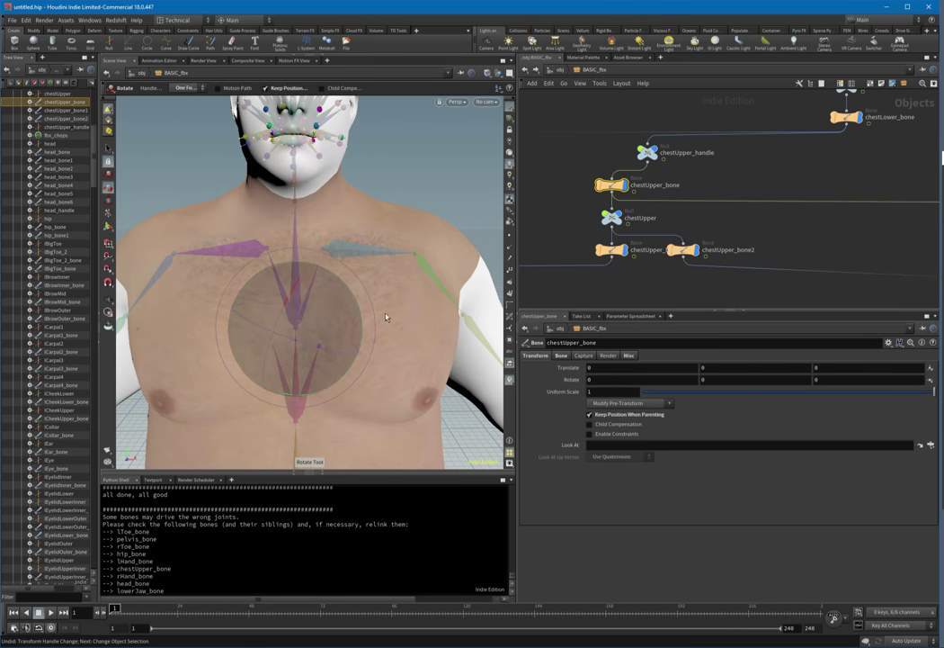
mouse_move(377, 314)
mouse_down()
mouse_move(369, 285)
mouse_move(382, 358)
mouse_move(365, 318)
mouse_up()
key(ctrl+z)
Test-rotate the sibling bone chestUpper_bone1 to check its influence, and undo the rotation
key(ctrl+r)
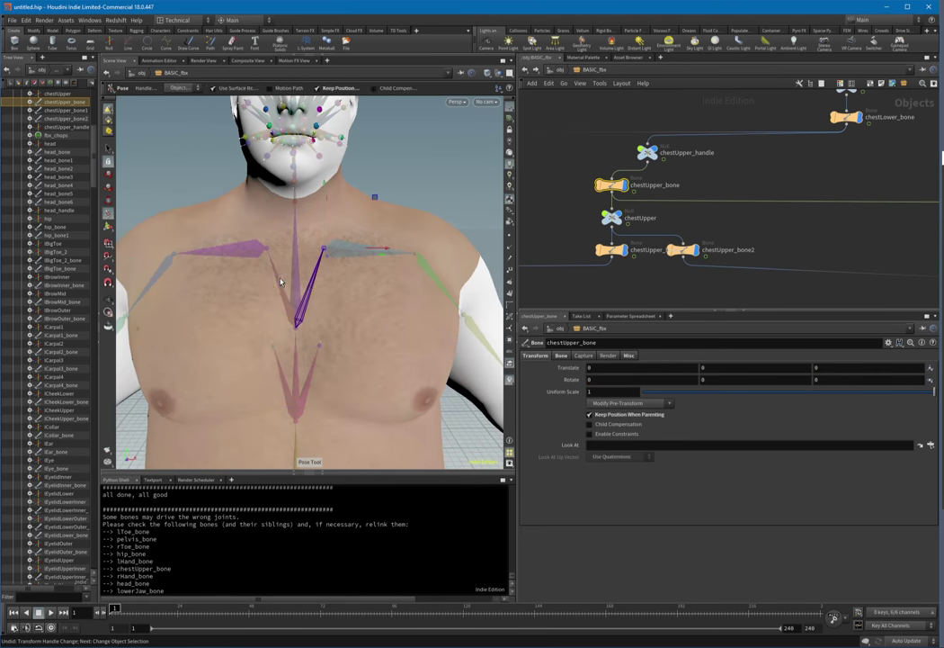
click(281, 282)
key(r)
drag(360, 286, 391, 349)
key(ctrl+z)
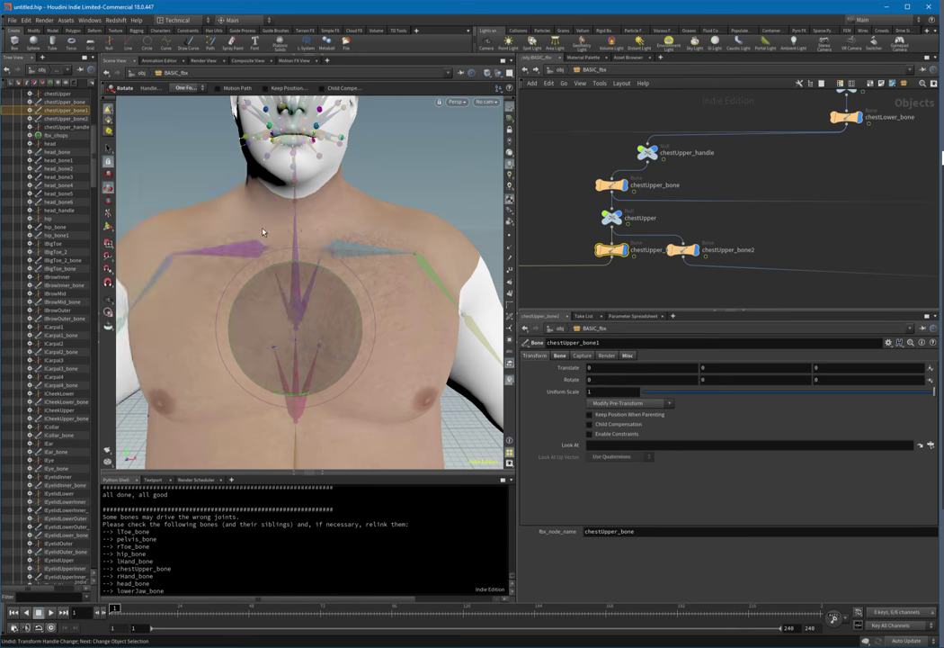
Offset the chestUpper_bone node from its chain, and inspect a trial rotation of that bone up close before undoing it
drag(613, 186, 704, 186)
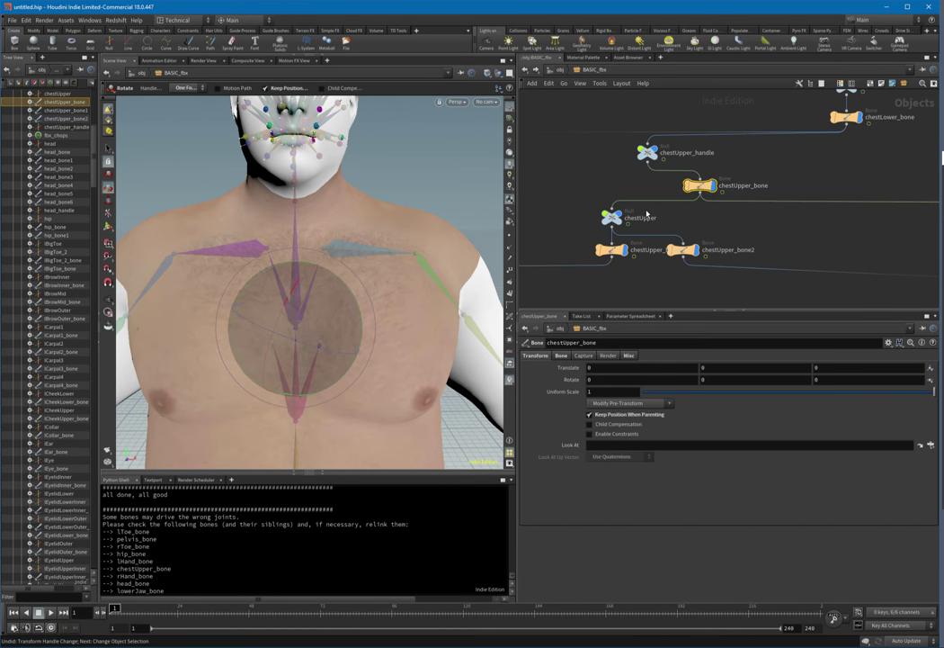
drag(370, 308, 315, 302)
key(Escape)
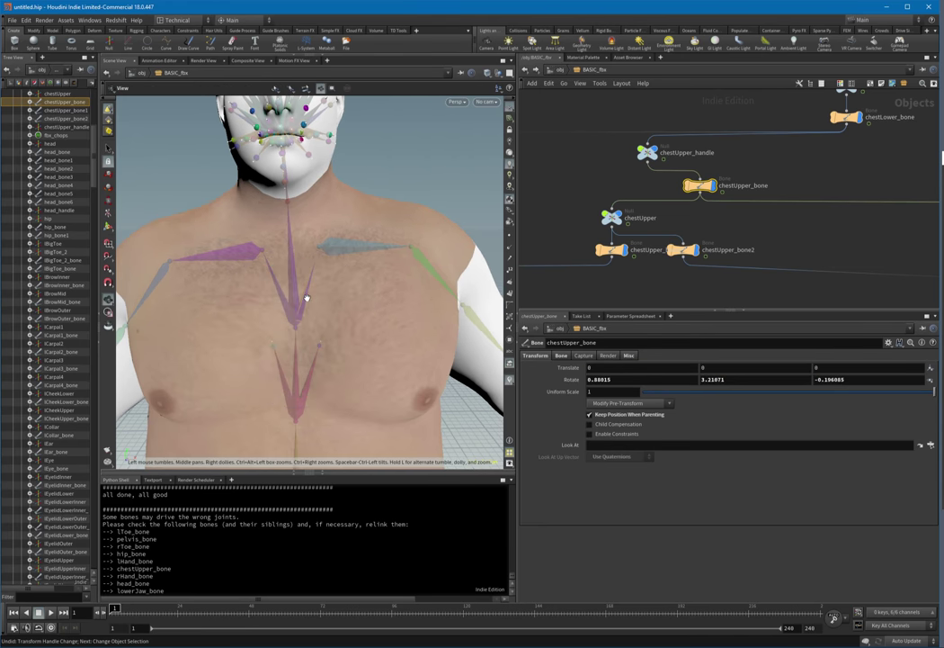
scroll(306, 299, up, 6)
scroll(297, 297, down, 5)
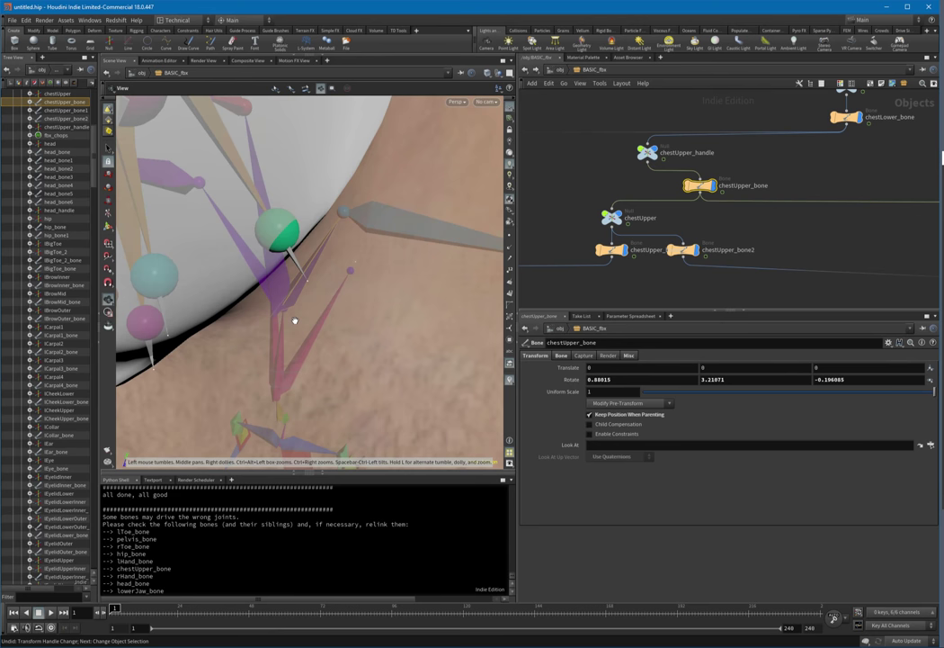
key(r)
scroll(304, 306, down, 5)
key(ctrl+z)
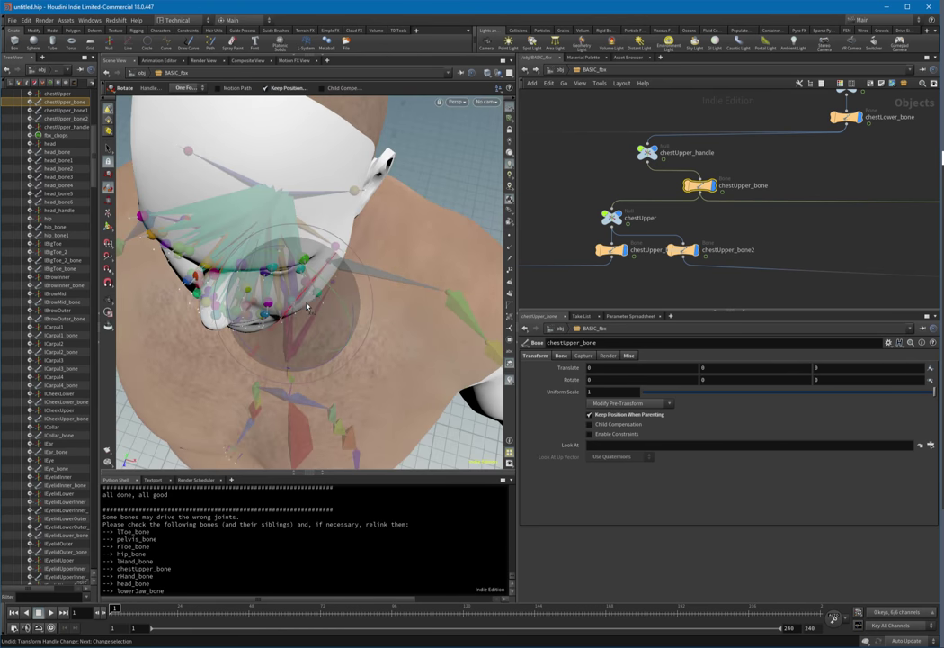
Return to a frontal chest view, test-rotate chestUpper_bone2 from there, and undo the rotation
key(Escape)
drag(309, 294, 354, 278)
key(r)
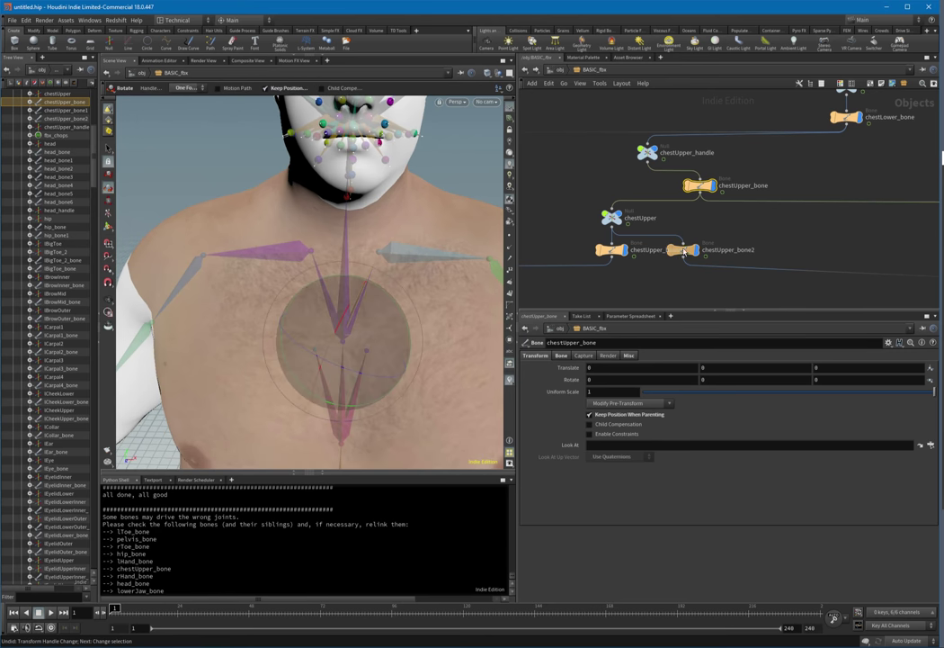
click(684, 252)
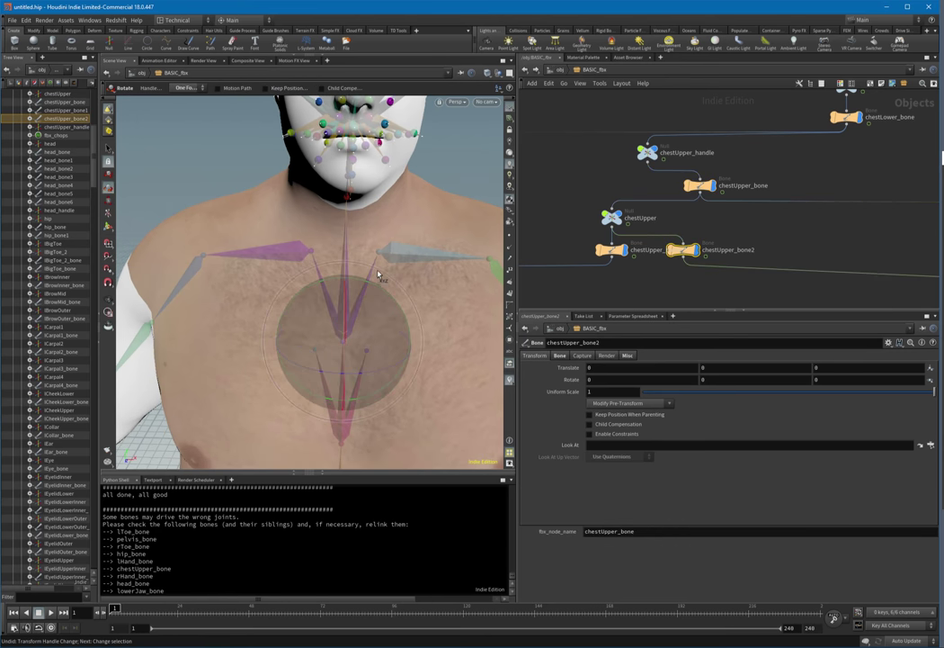
drag(378, 272, 389, 276)
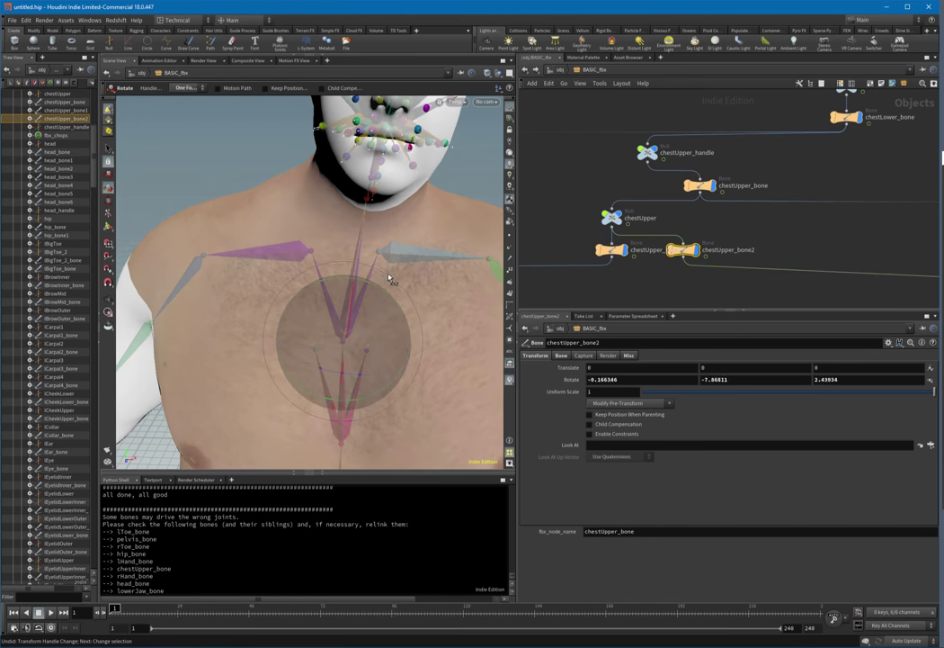
click(686, 259)
key(Escape)
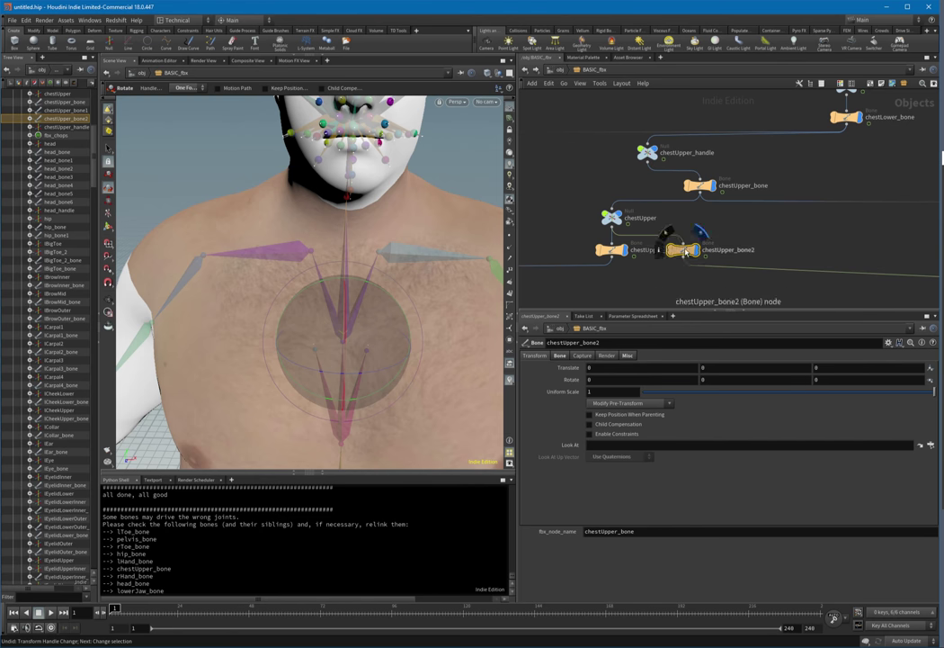
Space chestUpper_bone2 away from its neighbour node and enable Keep Position When Parenting on both chestUpper_bone1 and chestUpper_bone2
mouse_move(686, 251)
mouse_down()
mouse_move(702, 244)
mouse_move(702, 232)
mouse_move(700, 252)
mouse_up()
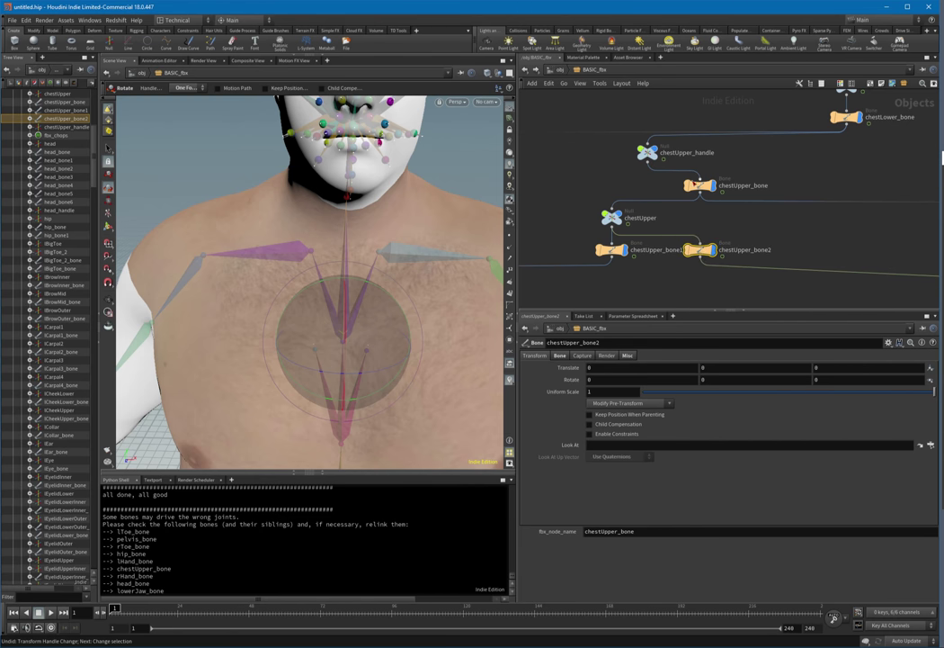
mouse_move(698, 256)
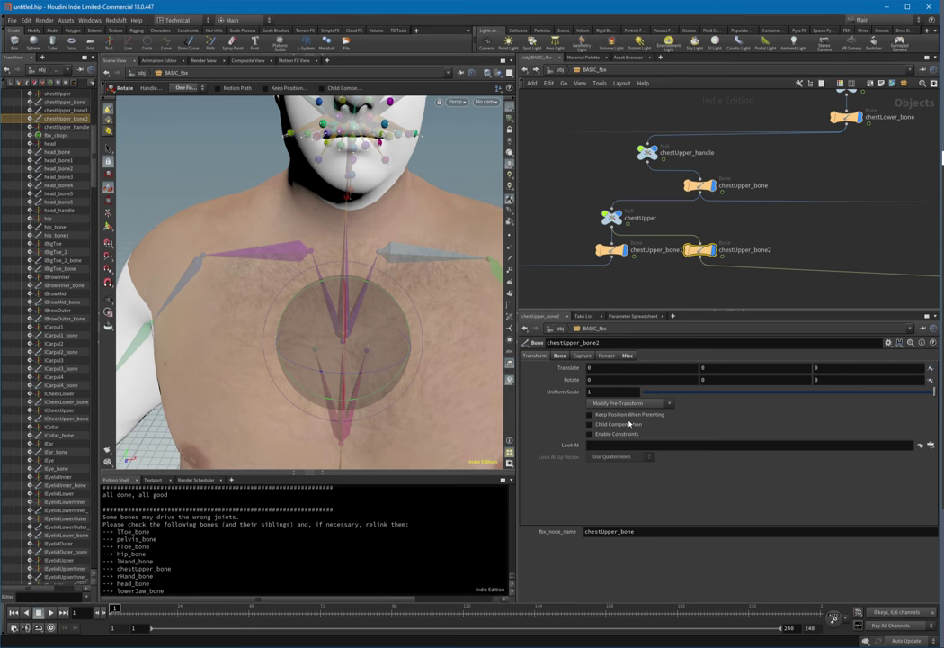
click(627, 415)
click(701, 186)
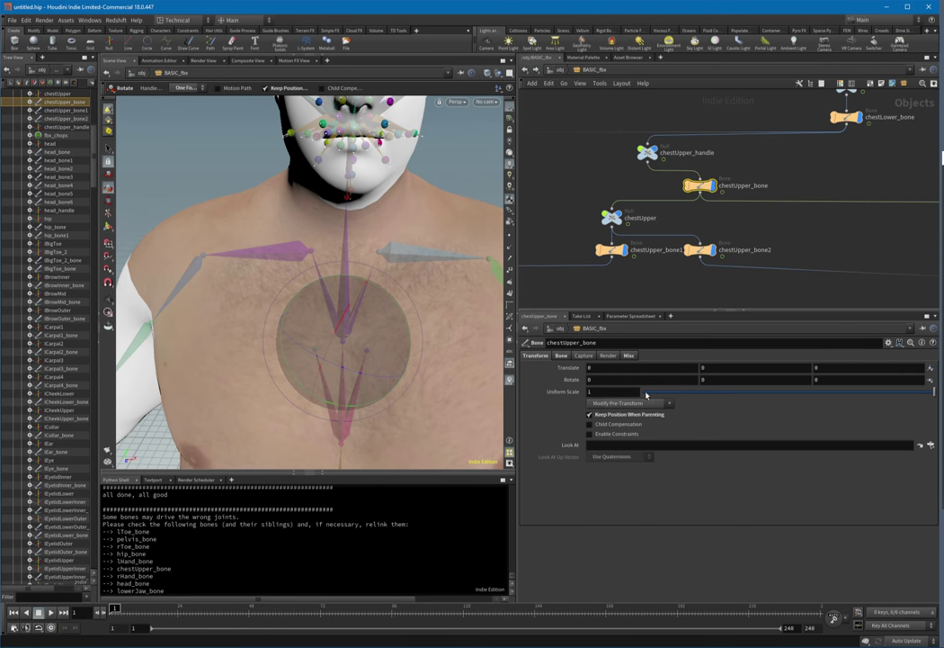
click(612, 218)
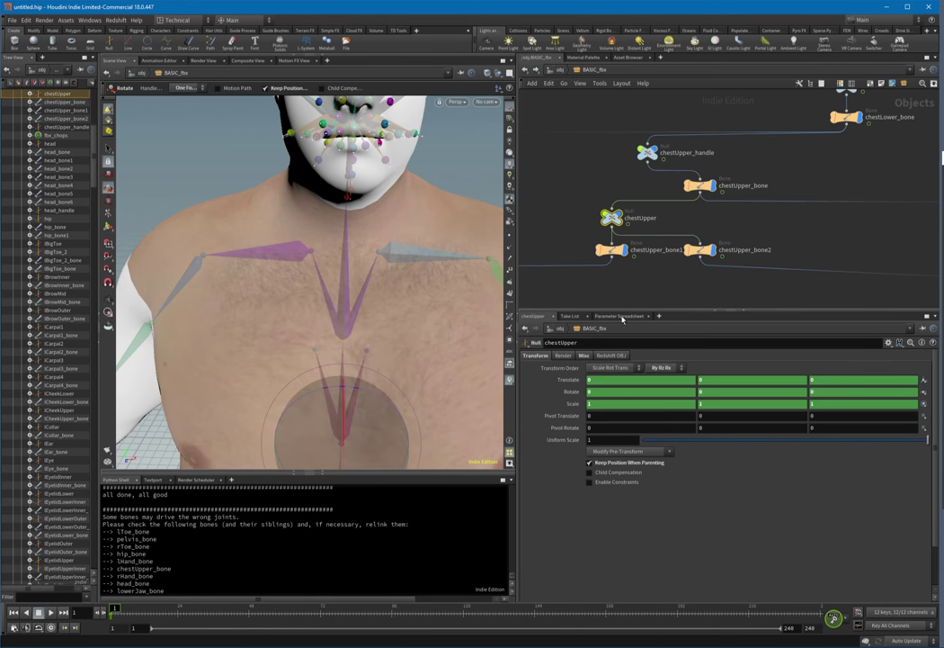
click(621, 251)
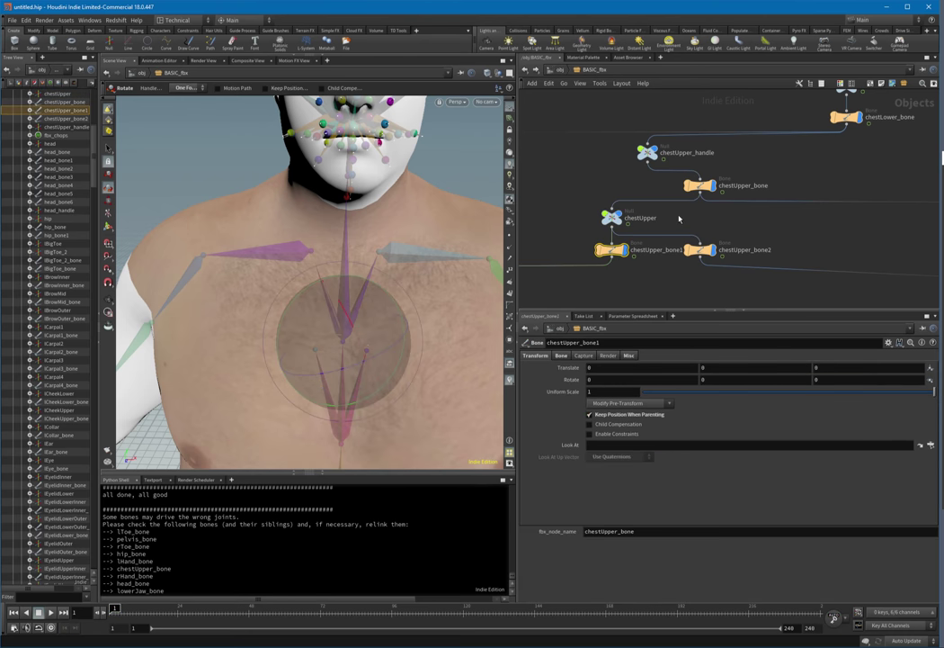
click(700, 249)
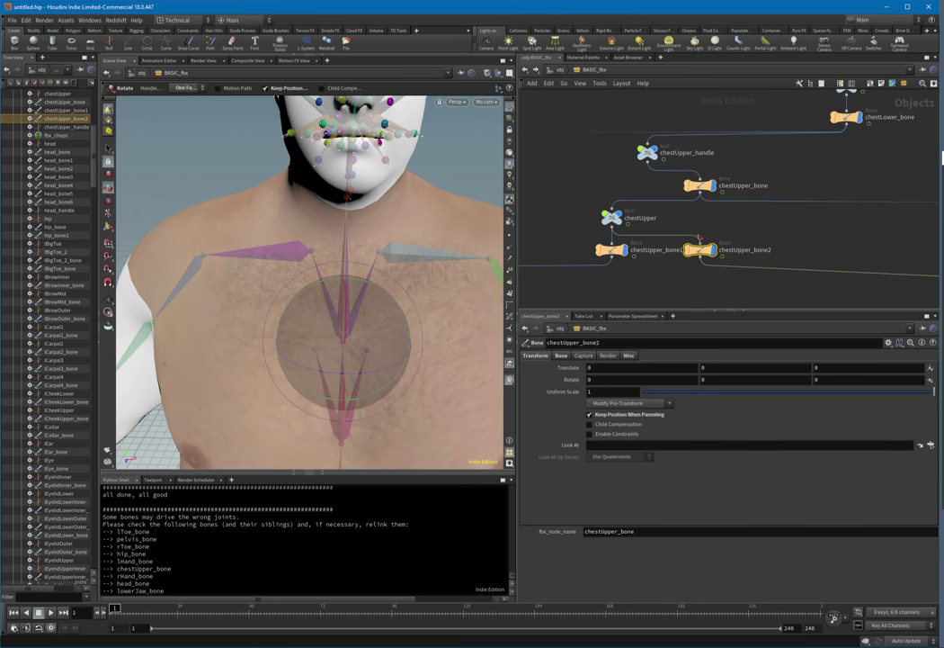
Swap the two bones' parenting: wire chestUpper_bone2 between chestUpper_handle and chestUpper, and parent chestUpper_bone under chestUpper
drag(701, 245, 650, 209)
key(y)
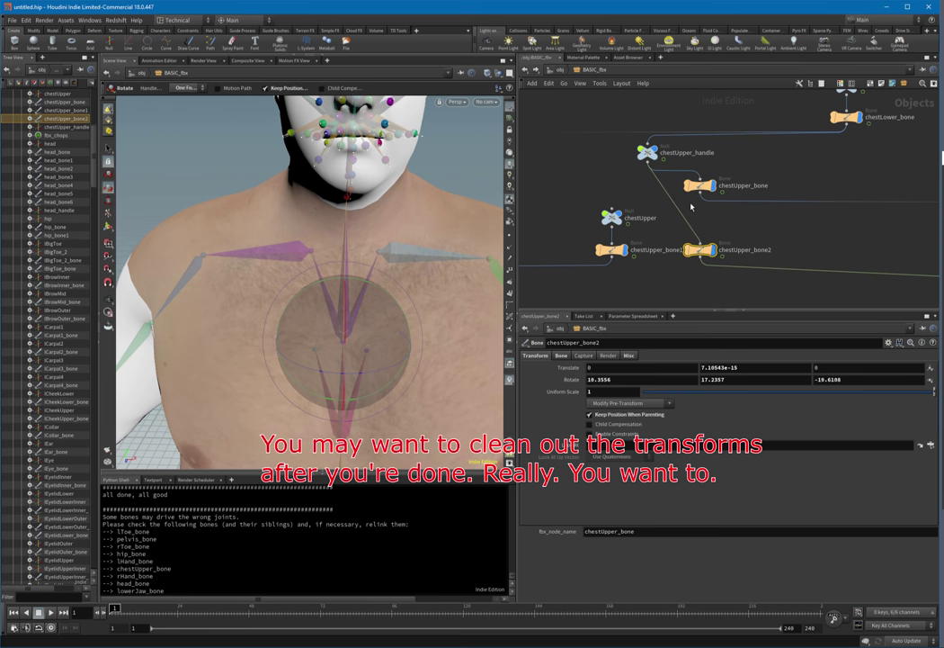
drag(701, 179, 632, 189)
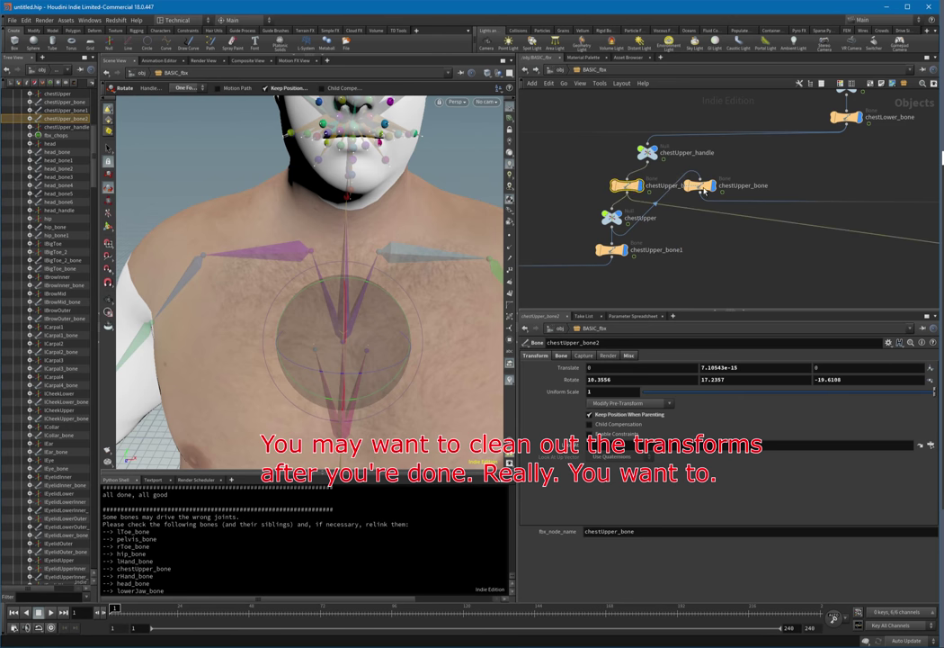
Place the chestUpper_bone node beside chestUpper_bone1 under chestUpper, test-rotate chestUpper_bone on the character, and undo the rotation
drag(703, 191, 712, 255)
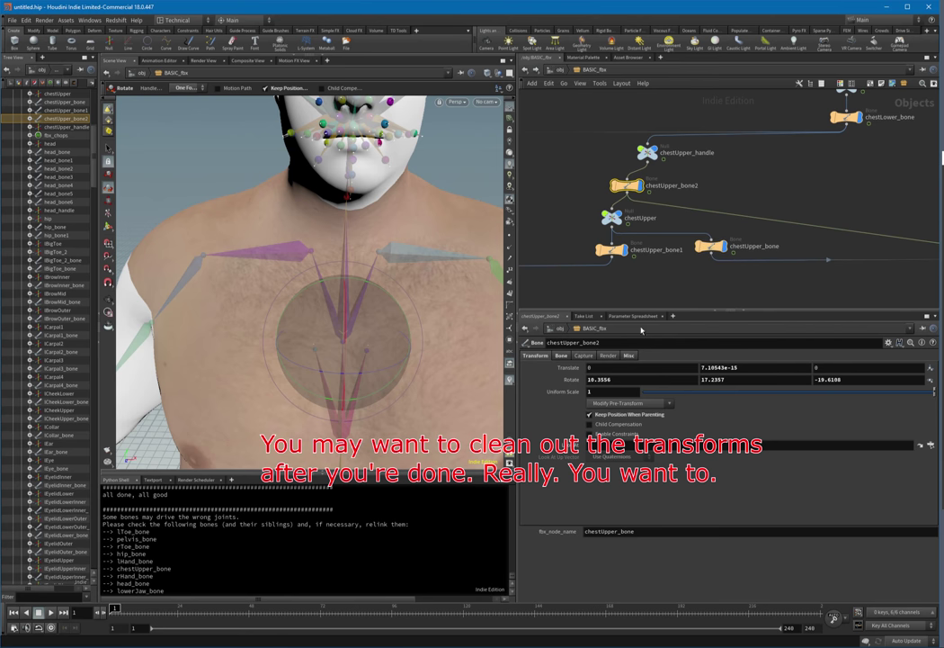
click(634, 298)
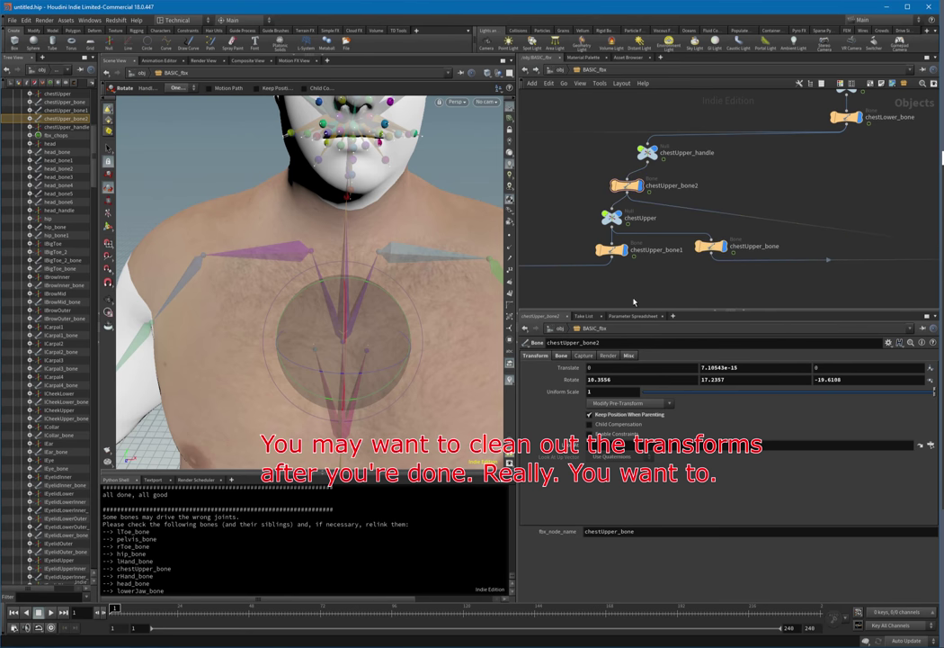
key(ctrl+r)
click(363, 297)
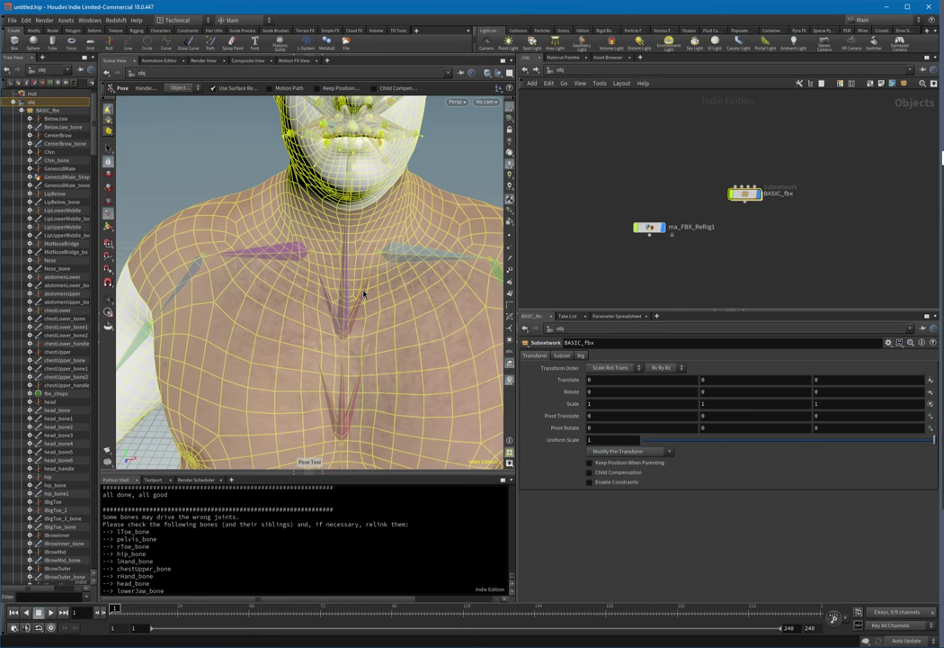
click(363, 293)
key(r)
mouse_move(415, 302)
mouse_down()
mouse_move(397, 268)
mouse_move(418, 320)
mouse_move(406, 286)
mouse_up()
scroll(409, 295, down, 10)
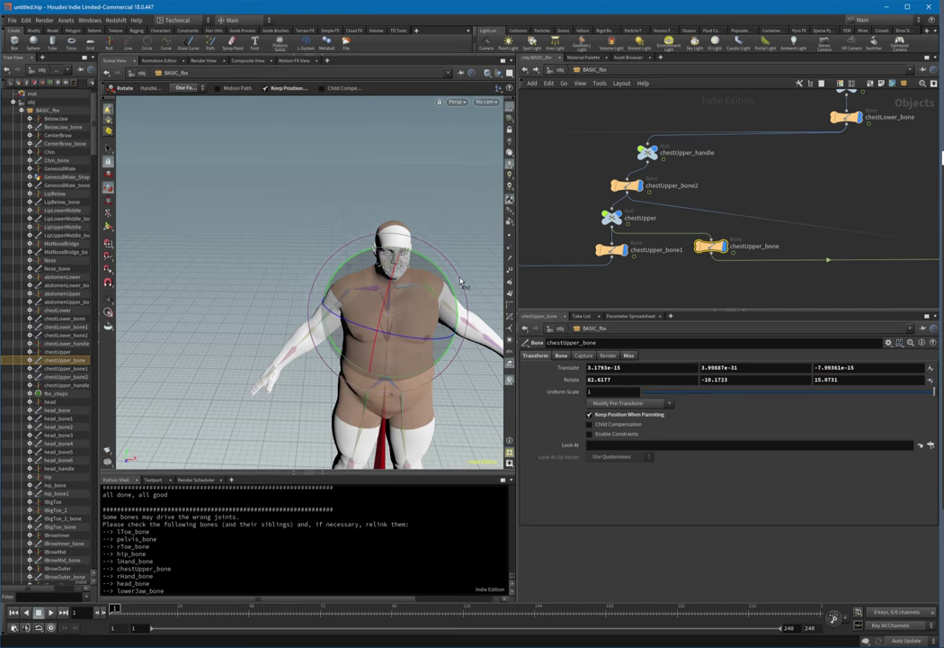
mouse_move(459, 273)
mouse_down()
mouse_move(442, 252)
mouse_move(449, 285)
mouse_up()
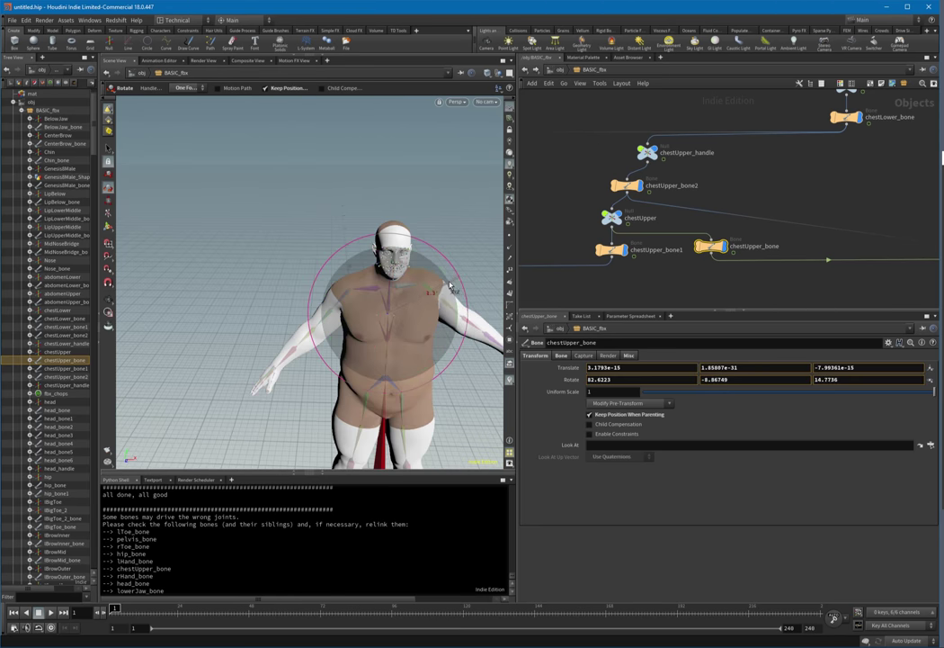
scroll(380, 291, up, 10)
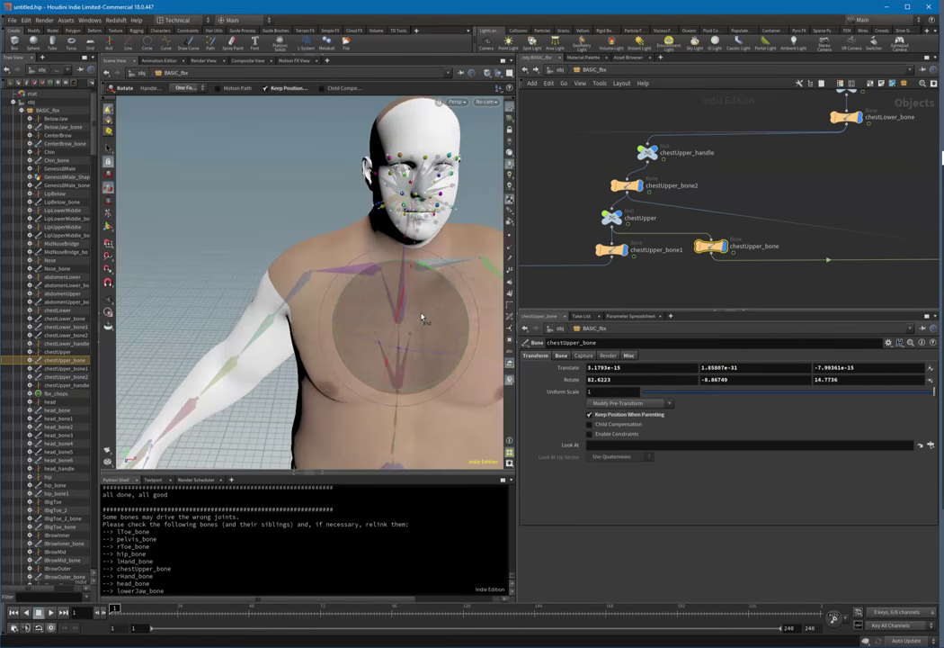
key(ctrl+z)
Test-rotate chestUpper_bone2 on the character to check what it drives after the rewiring, and undo the rotation
key(s)
click(402, 283)
key(r)
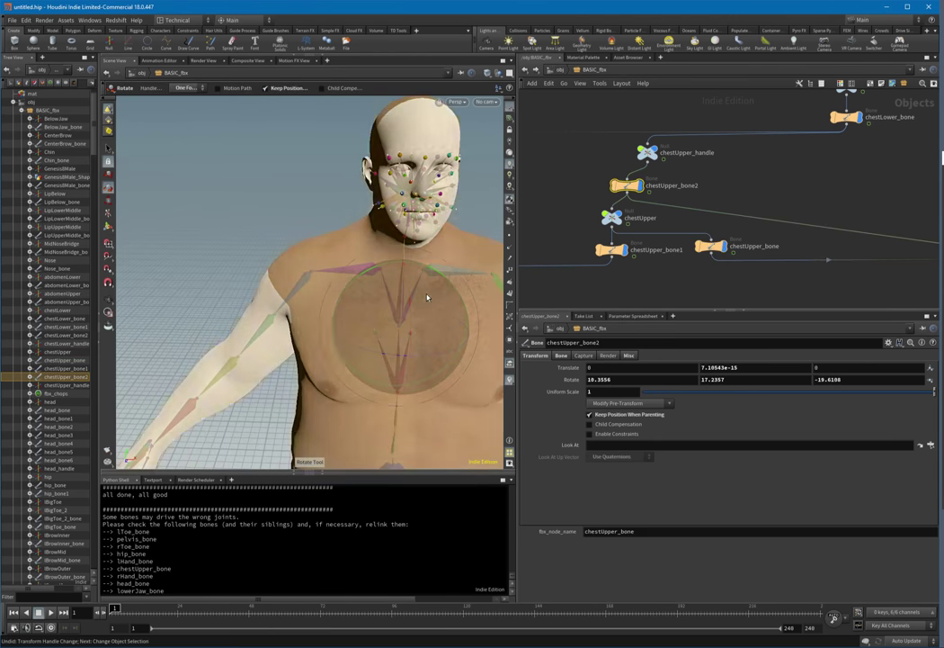
drag(457, 272, 407, 268)
key(ctrl+z)
Test-rotate chestUpper_bone1 on the other side of the chest, and undo the rotation
key(s)
click(387, 285)
key(r)
key(ctrl+z)
key(r)
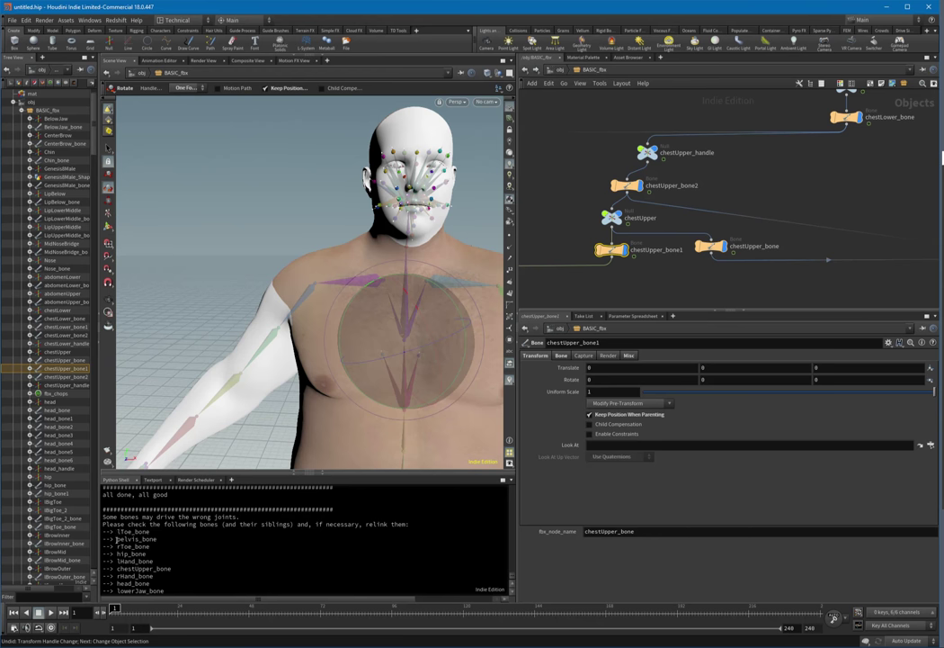
Look up the listed pelvis_bone by searching the network for "pelv", and select all the matching nodes
drag(117, 539, 156, 541)
click(658, 294)
key(ctrl+f)
text(pelv)
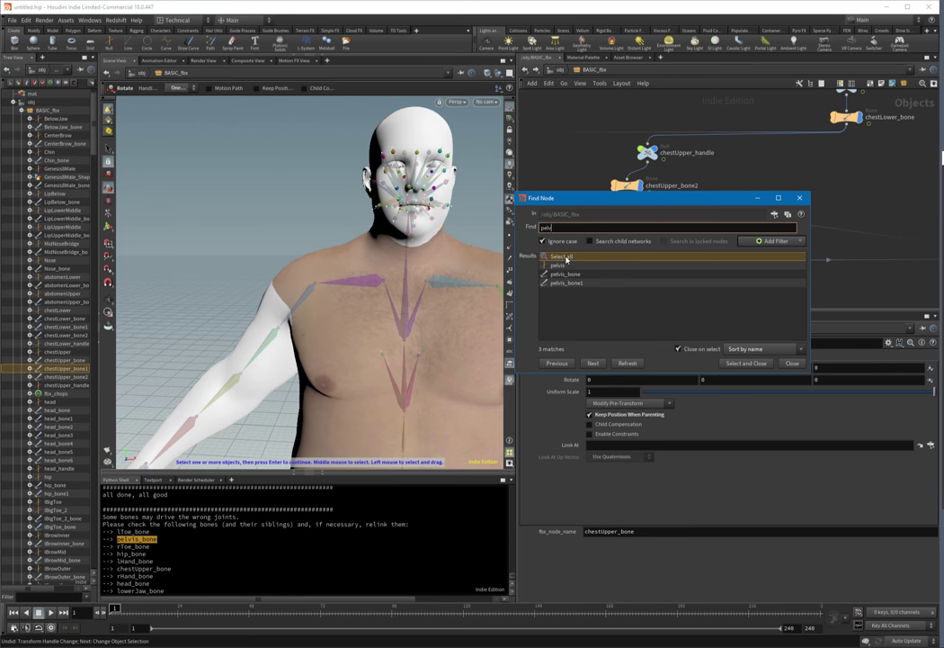
click(564, 257)
Line up pelvis_bone, pelvis and pelvis_bone1 in a vertical column in an open area of the network
middle_drag(639, 216, 775, 162)
scroll(845, 198, down, 3)
middle_drag(846, 198, 735, 235)
key(a)
drag(779, 221, 582, 145)
scroll(792, 218, up, 3)
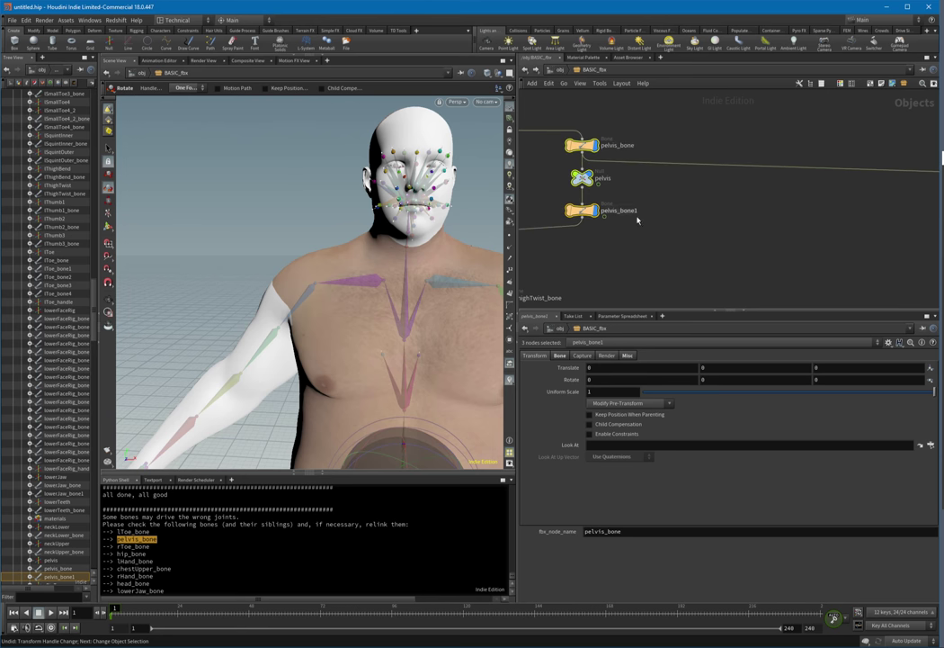
Bring the character's hips into view, test-rotate pelvis_bone, and undo the rotation
alt+middle_drag(429, 348, 362, 113)
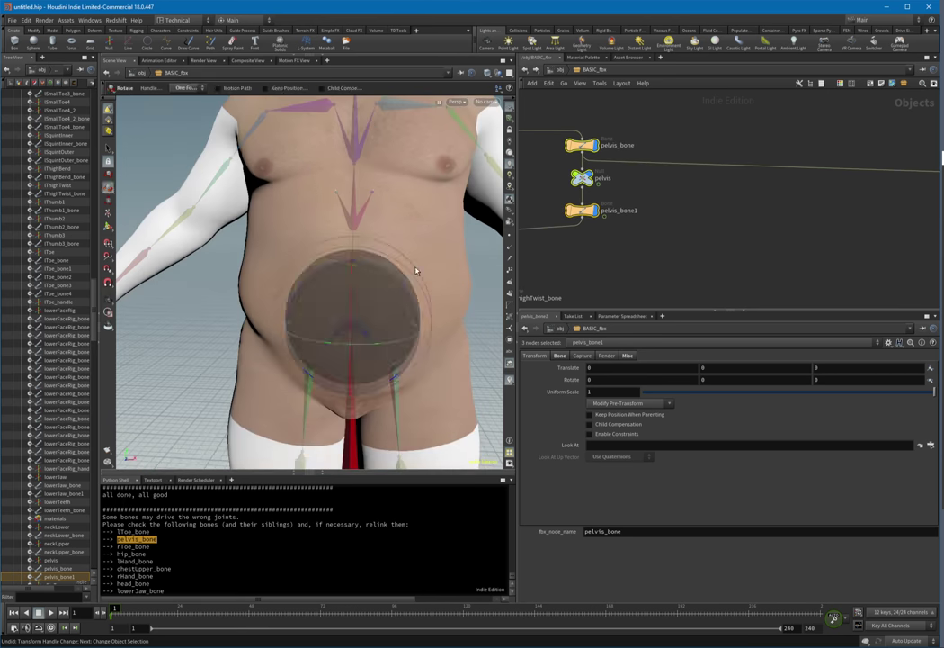
key(ctrl+r)
click(383, 358)
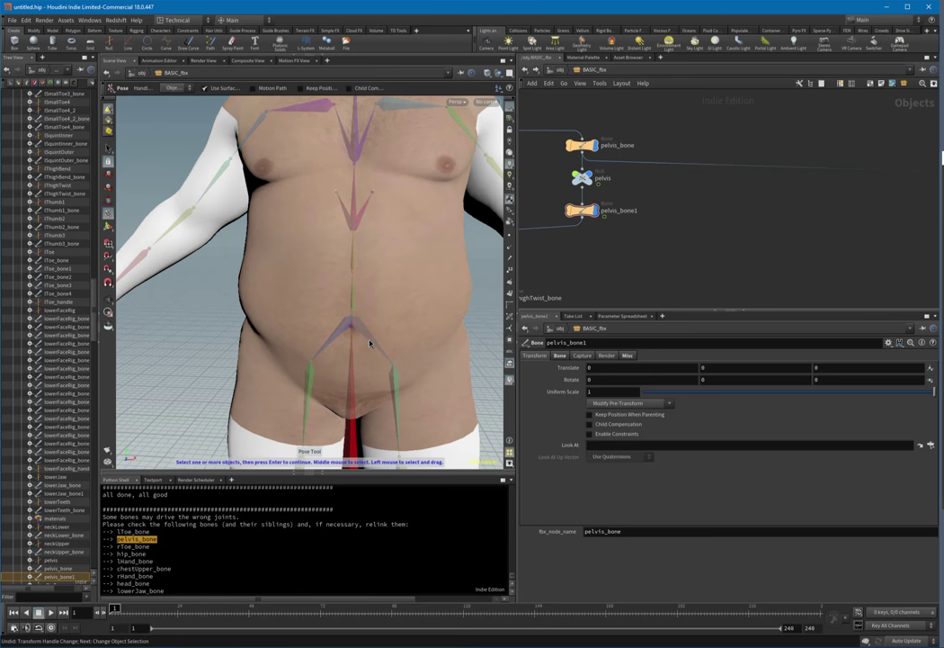
key(r)
drag(434, 317, 432, 322)
key(ctrl+z)
Test-rotate pelvis_bone1 on the opposite side of the hips, and undo the rotation
key(Return)
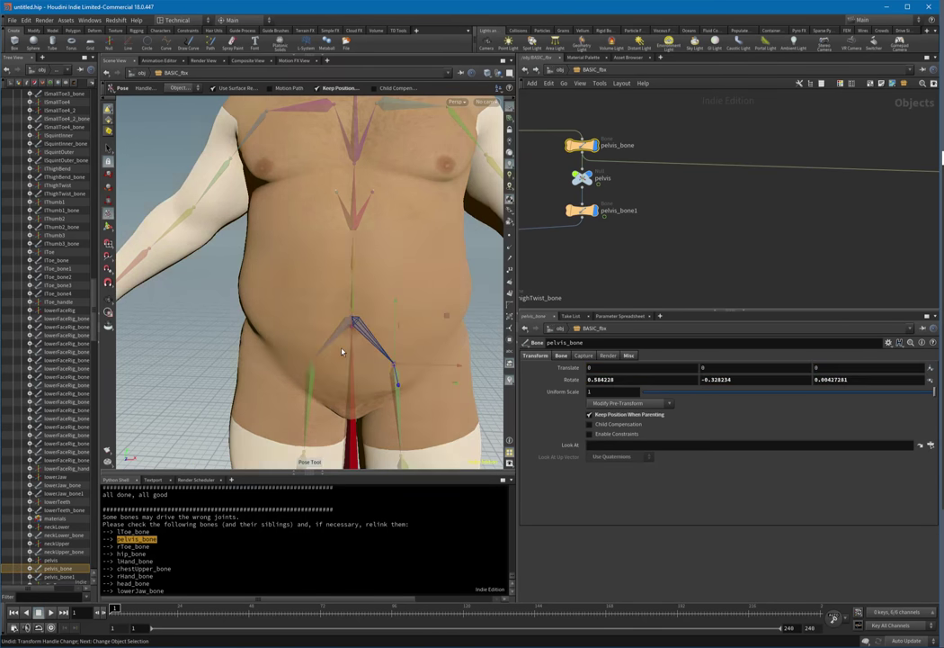
click(332, 345)
key(r)
drag(435, 308, 434, 317)
key(ctrl+z)
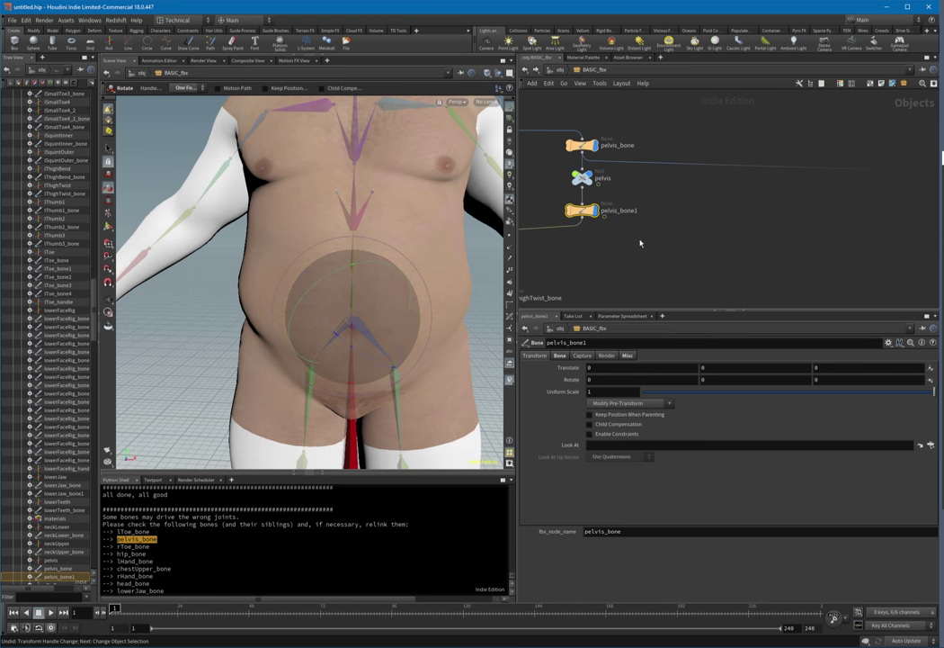
Offset the pelvis_bone node from the pelvis chain, and check the parameters of pelvis_bone and pelvis_bone1
click(689, 194)
drag(584, 148, 654, 153)
click(653, 153)
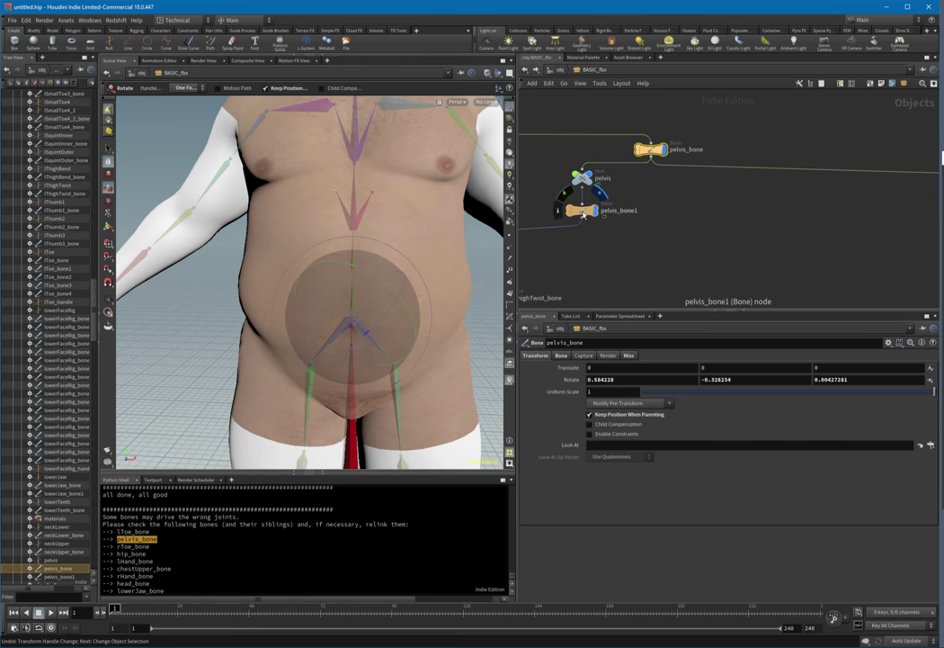
click(581, 210)
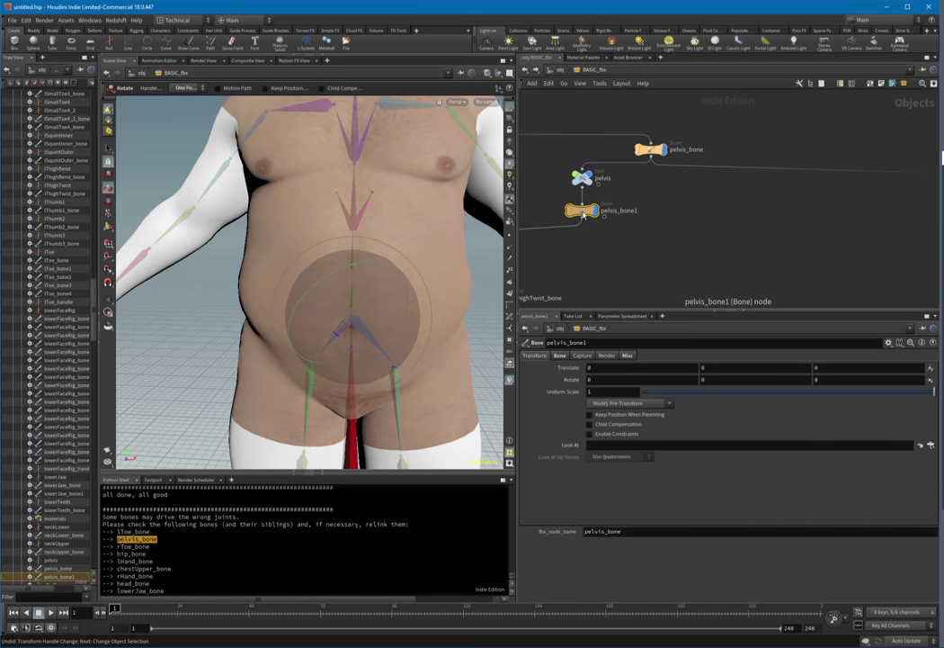
Locate the distant hip_bone node in the network and place it directly above pelvis_bone
scroll(620, 214, down, 6)
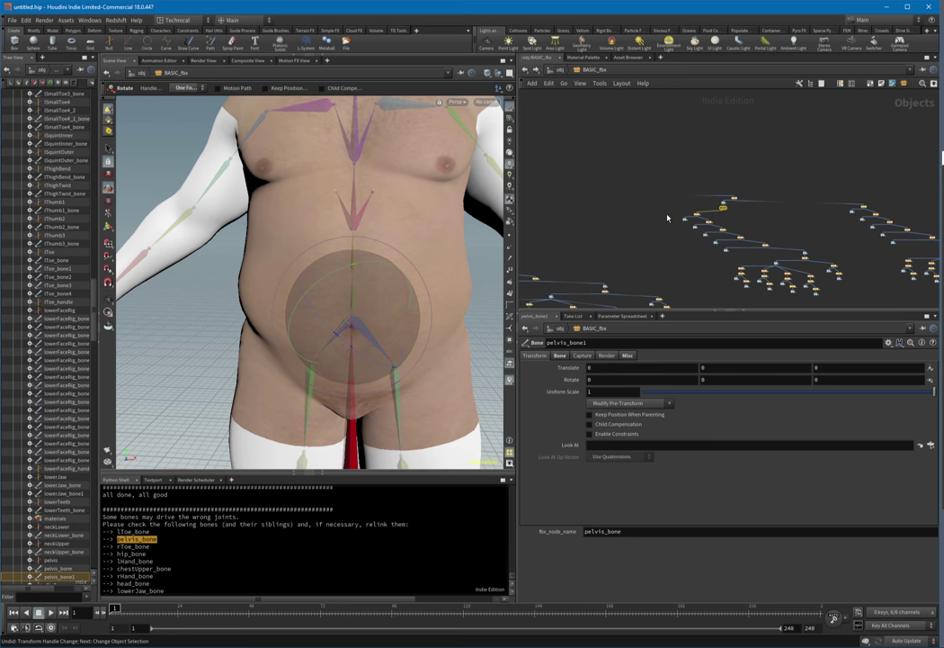
scroll(595, 223, down, 4)
middle_drag(595, 221, 851, 220)
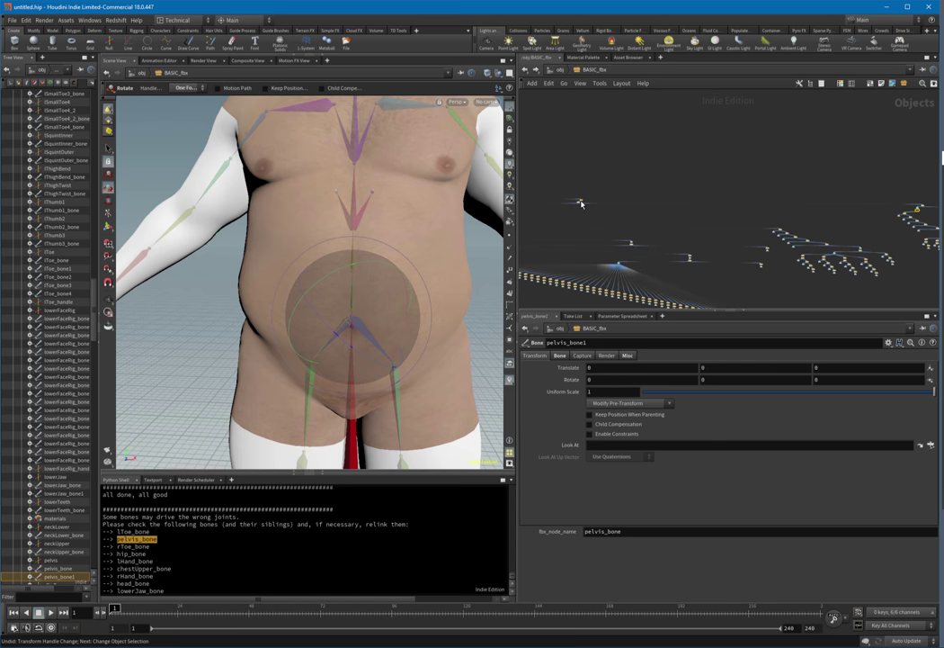
drag(581, 203, 921, 200)
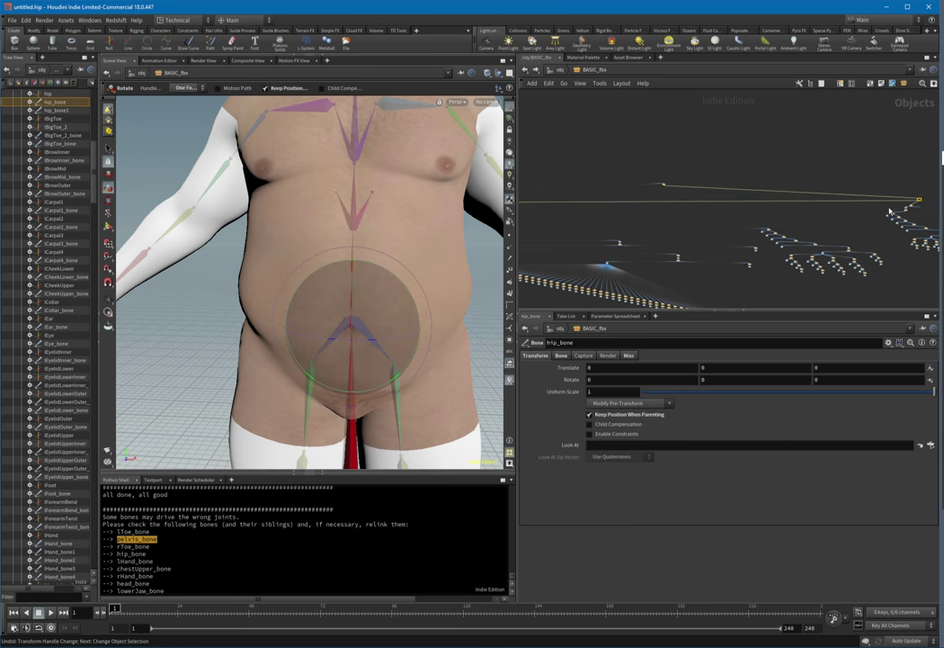
key(space+g)
scroll(761, 229, down, 5)
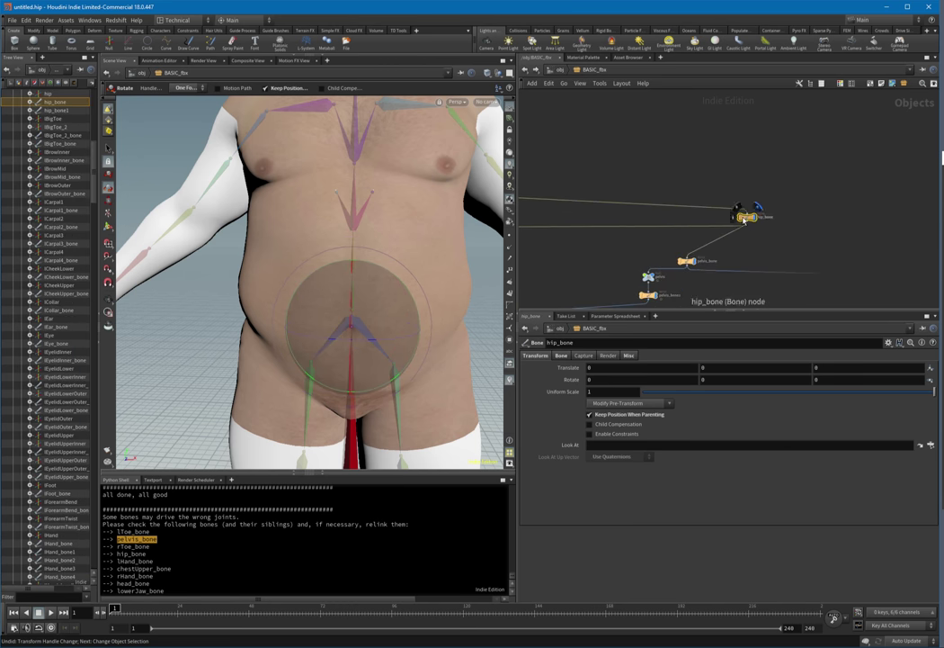
drag(746, 217, 690, 229)
middle_drag(723, 254, 732, 181)
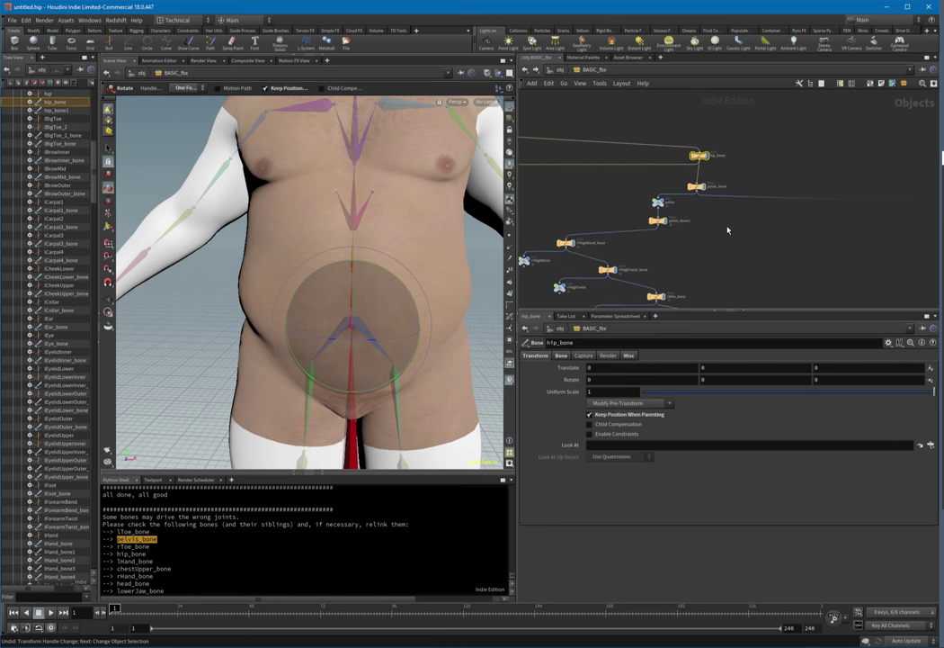
scroll(728, 229, up, 2)
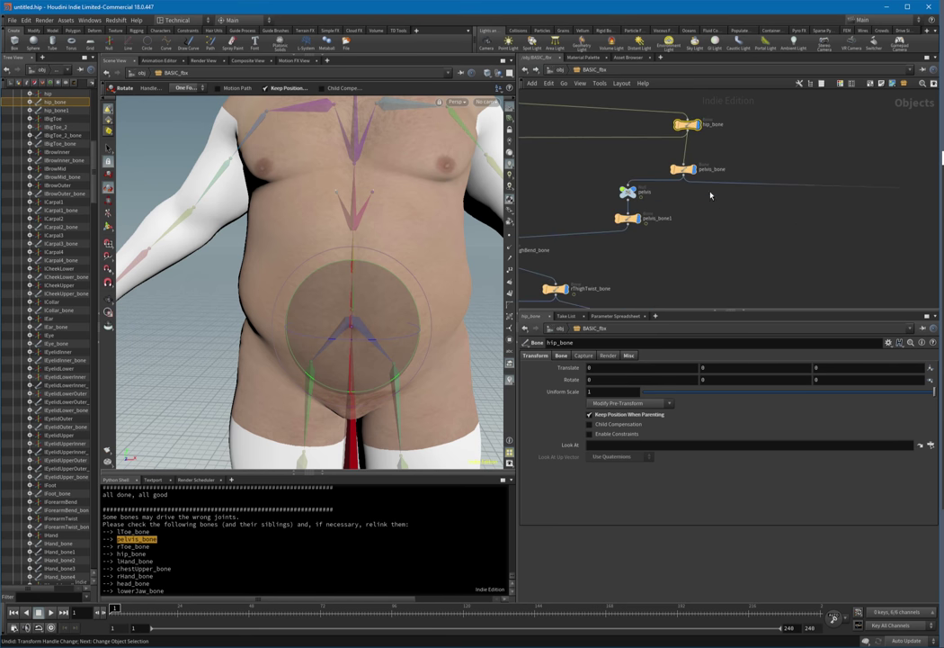
Enable Keep Position When Parenting on pelvis_bone1 and the pelvis null, checking that pelvis_bone has it too
click(686, 170)
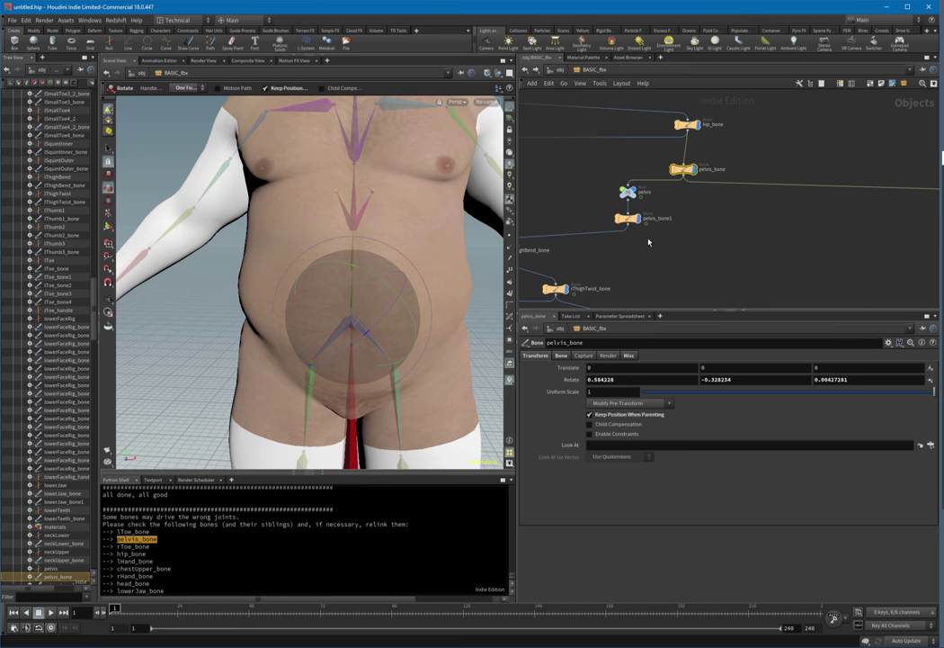
click(627, 219)
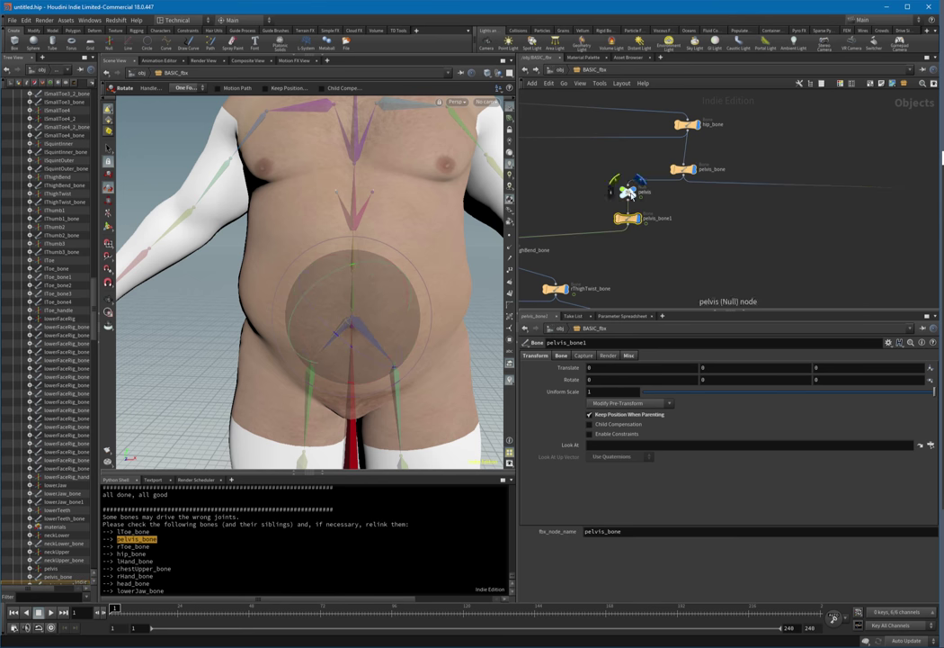
click(627, 193)
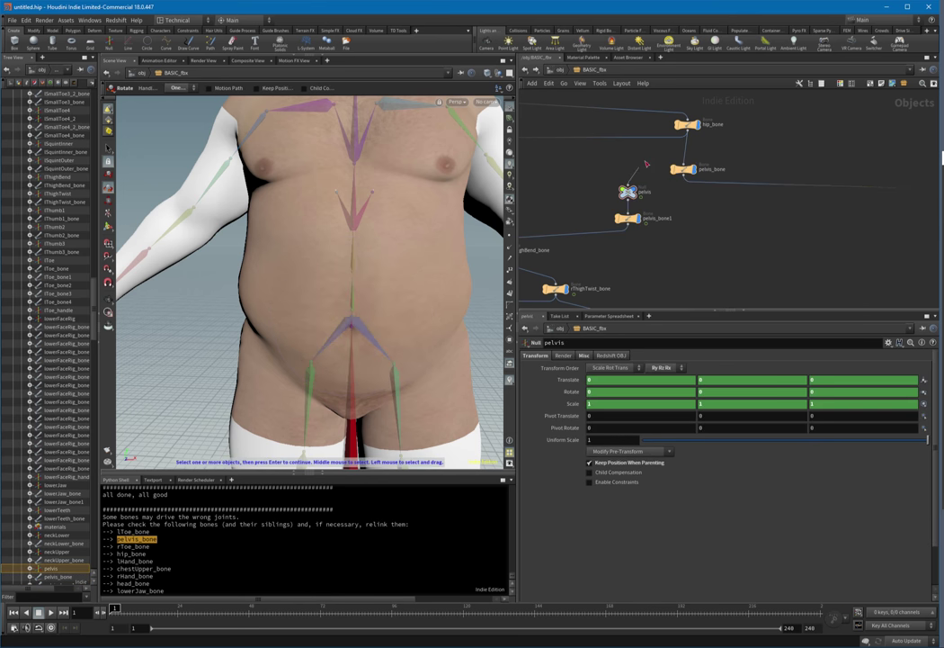
Parent the pelvis null directly under hip_bone, and wire pelvis_bone under pelvis next to pelvis_bone1
drag(647, 164, 581, 219)
click(672, 232)
click(689, 216)
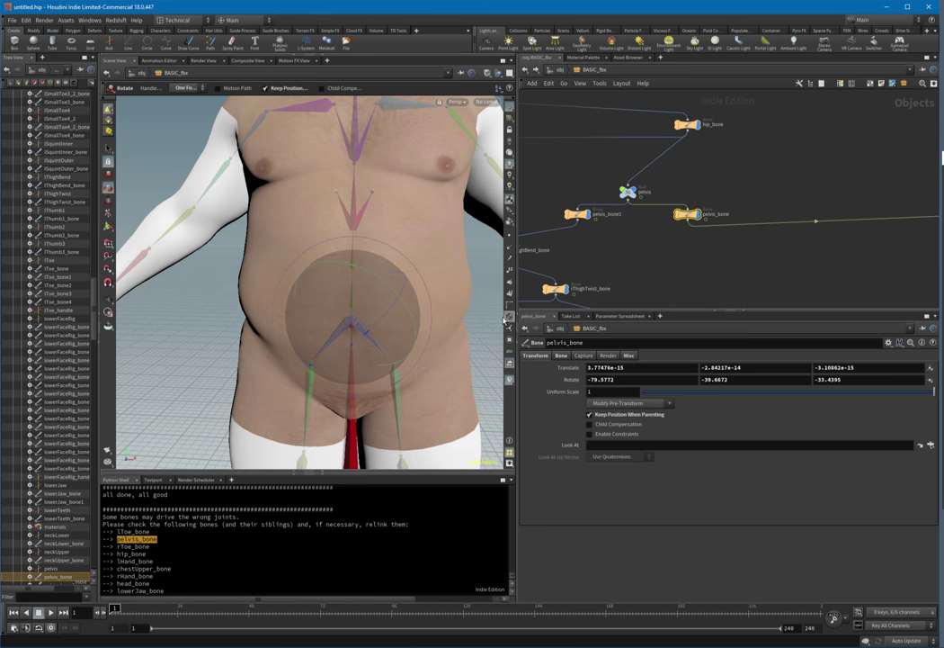
Rotate pelvis_bone and pelvis_bone1 to swing both thighs slightly outward, turning pelvis_bone1 to about 6.5, 7.2, -3.6
mouse_move(434, 314)
mouse_down()
mouse_move(428, 272)
mouse_move(435, 293)
mouse_up()
click(331, 338)
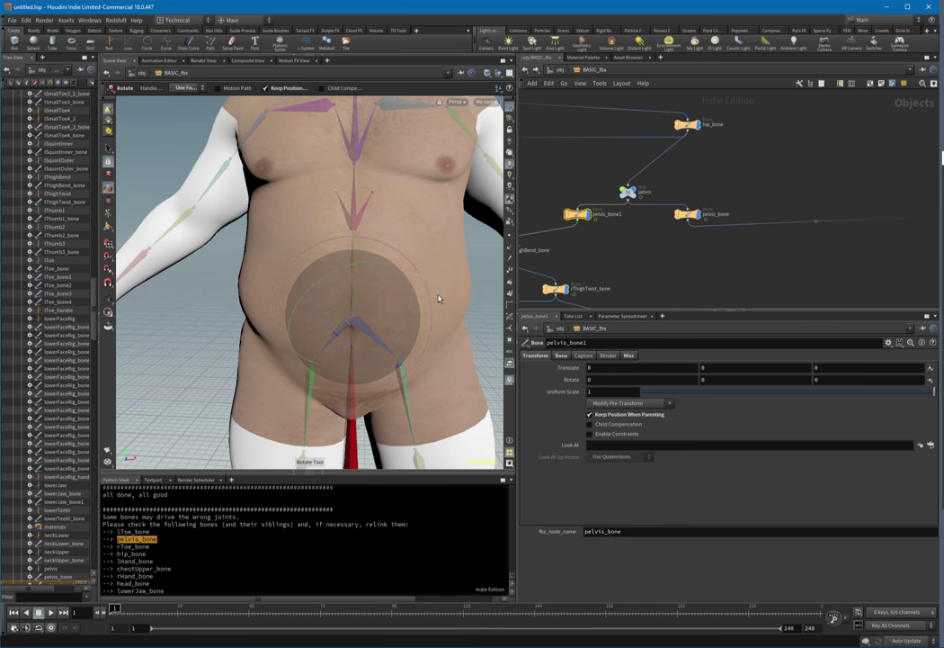
mouse_move(432, 289)
mouse_down()
mouse_move(432, 312)
mouse_move(436, 289)
mouse_up()
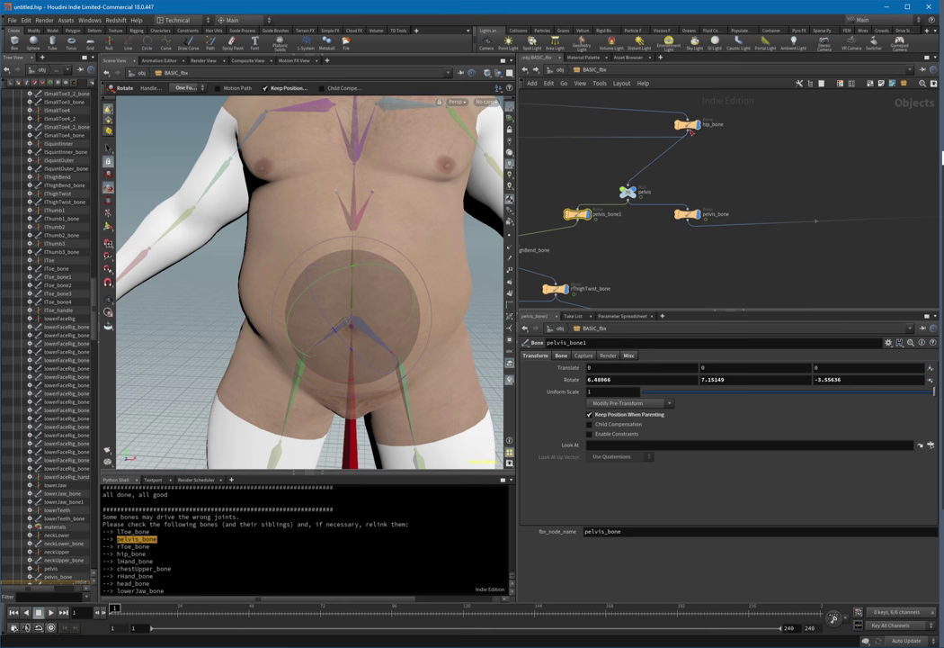
Test-rotate hip_bone to check that it drives the pelvis and legs, and undo the rotation
click(687, 132)
click(687, 126)
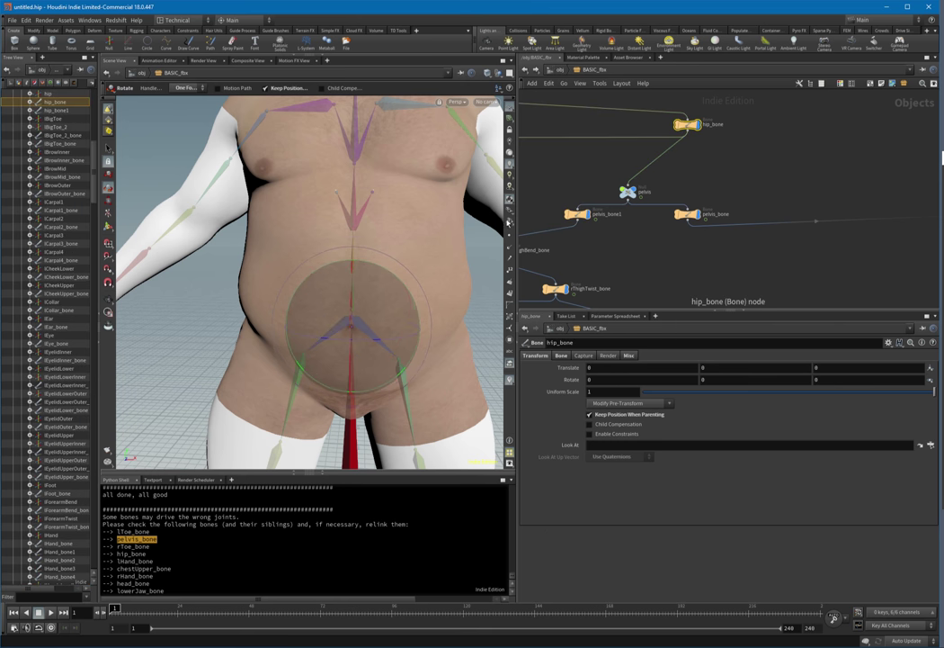
mouse_move(423, 291)
mouse_down()
mouse_move(412, 262)
mouse_move(425, 310)
mouse_up()
key(ctrl+z)
key(ctrl+z)
key(ctrl+z)
key(ctrl+z)
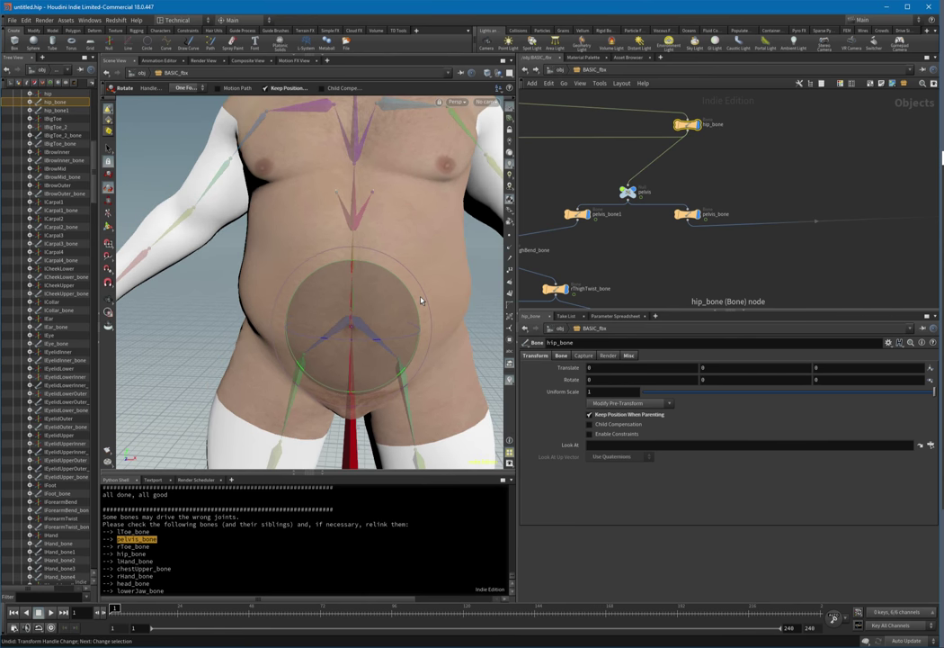
Test-rotate the pelvis null together with its two child bones, and undo the rotation
click(629, 191)
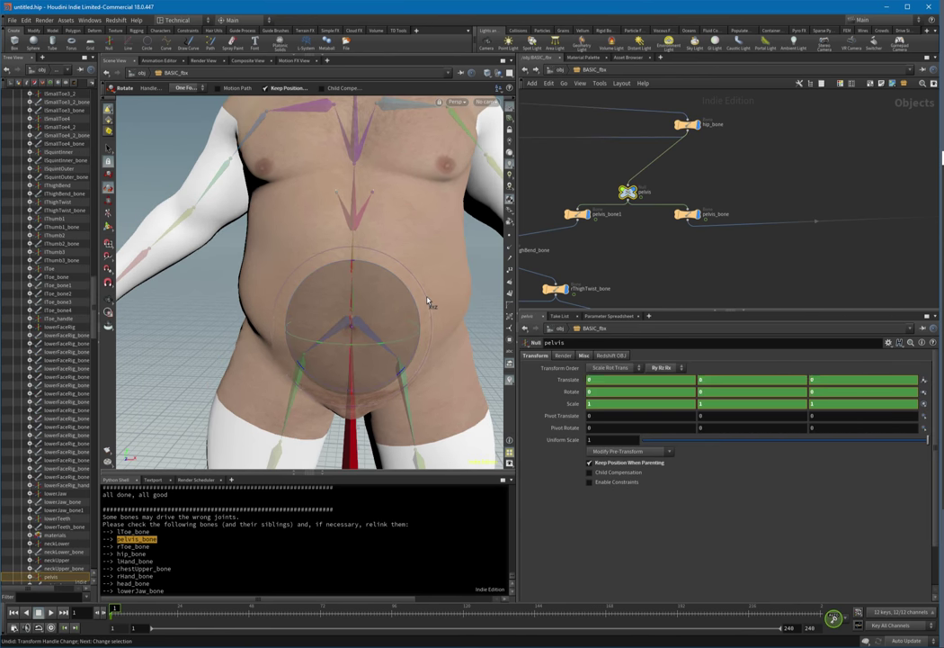
mouse_move(429, 299)
mouse_down()
mouse_move(417, 272)
mouse_move(416, 336)
mouse_move(414, 291)
mouse_move(414, 308)
mouse_up()
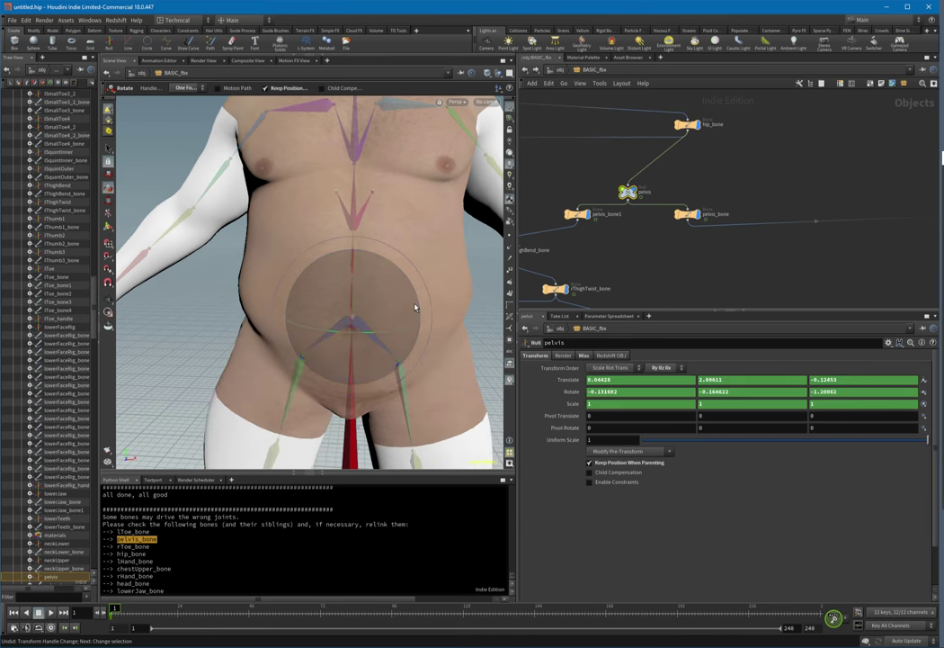
key(ctrl+z)
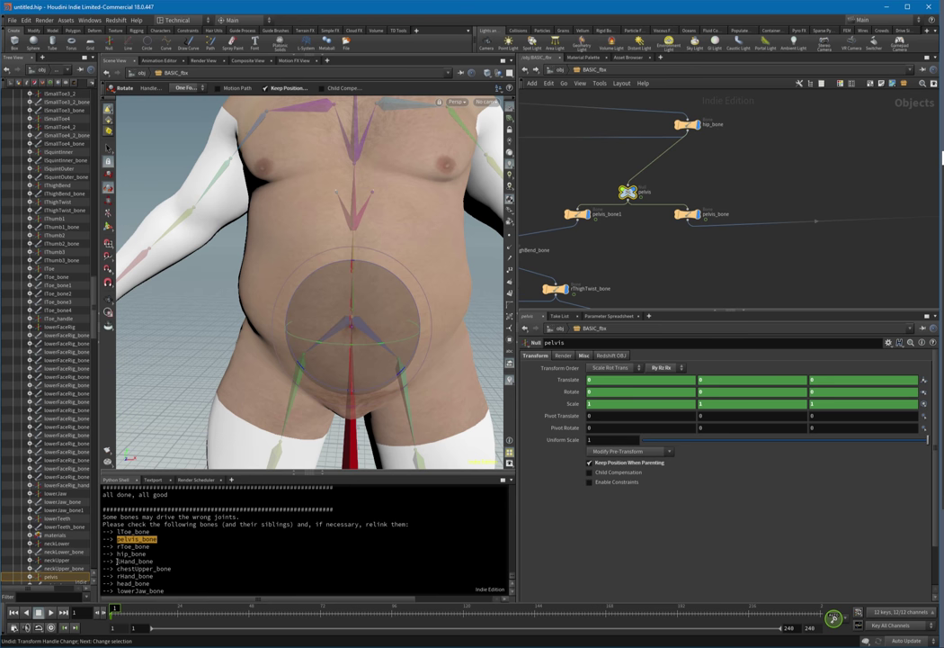
Find all nodes matching lHand_bone in BASIC_fbx, select every match and frame the left hand and forearm in the viewport
drag(117, 561, 152, 557)
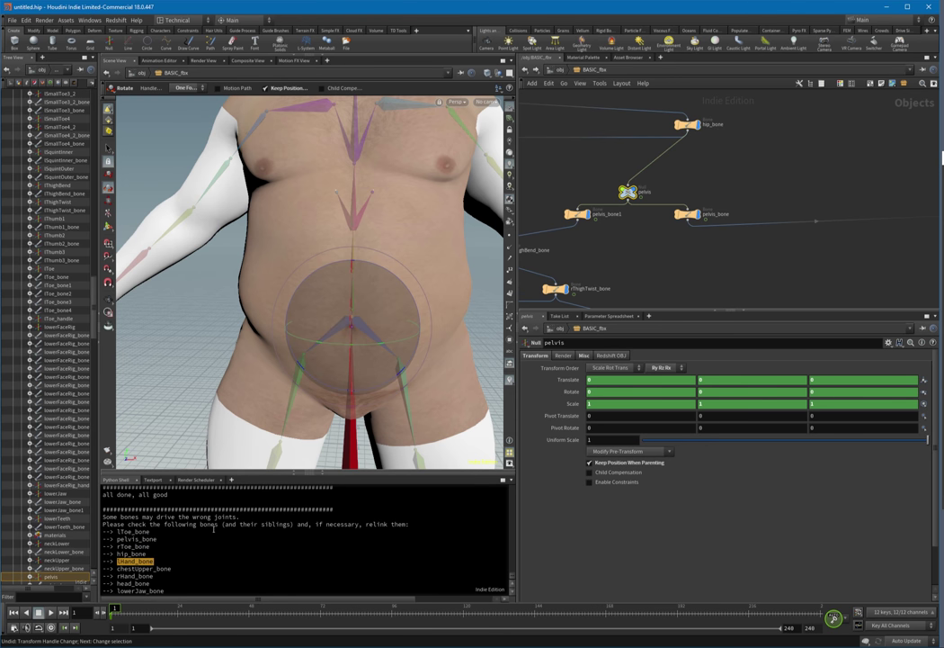
key(ctrl+c)
key(ctrl+f)
key(ctrl+v)
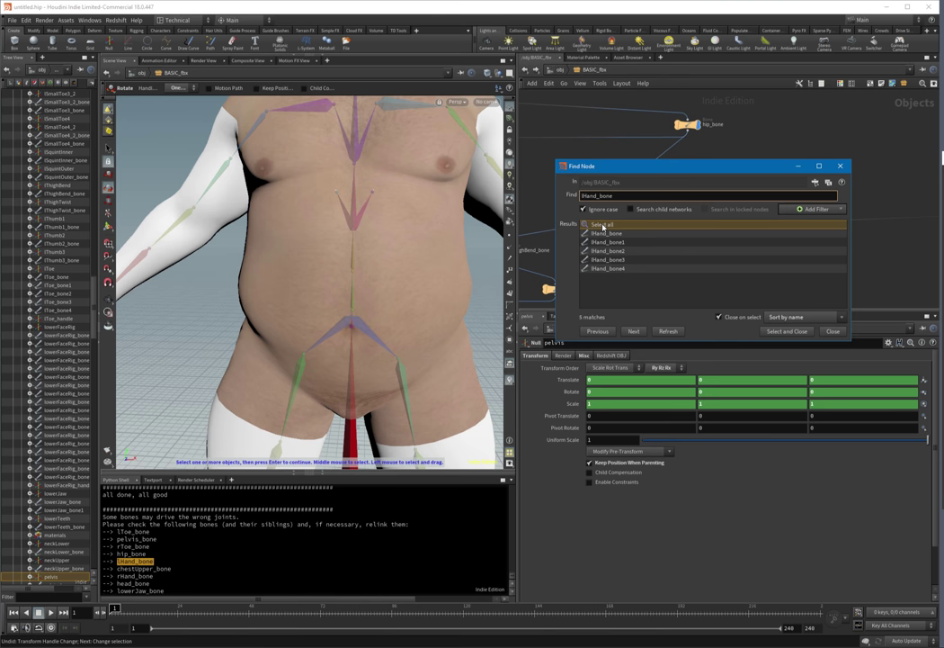
click(603, 225)
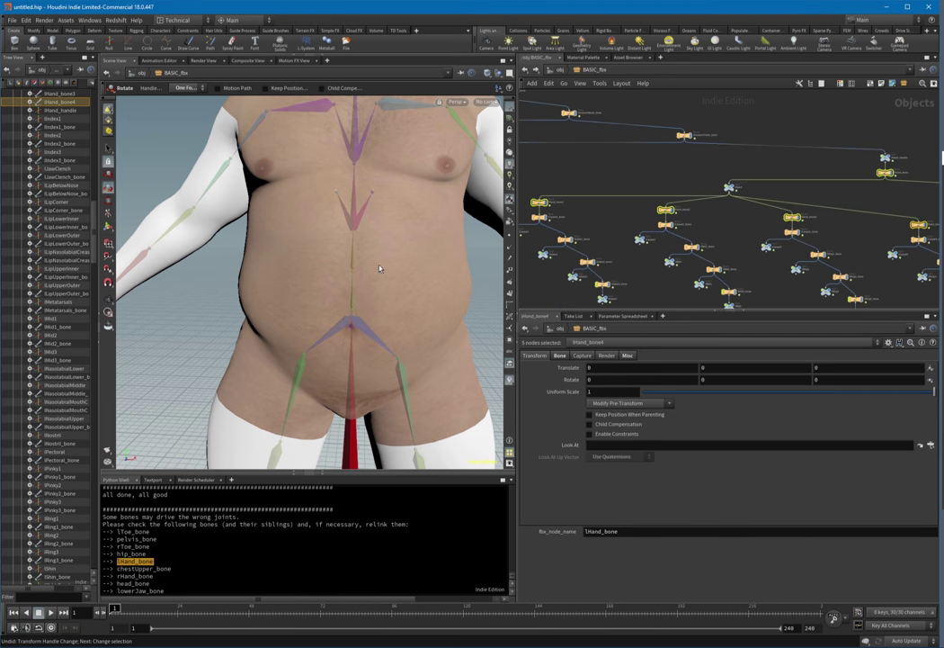
key(space+g)
scroll(345, 277, down, 3)
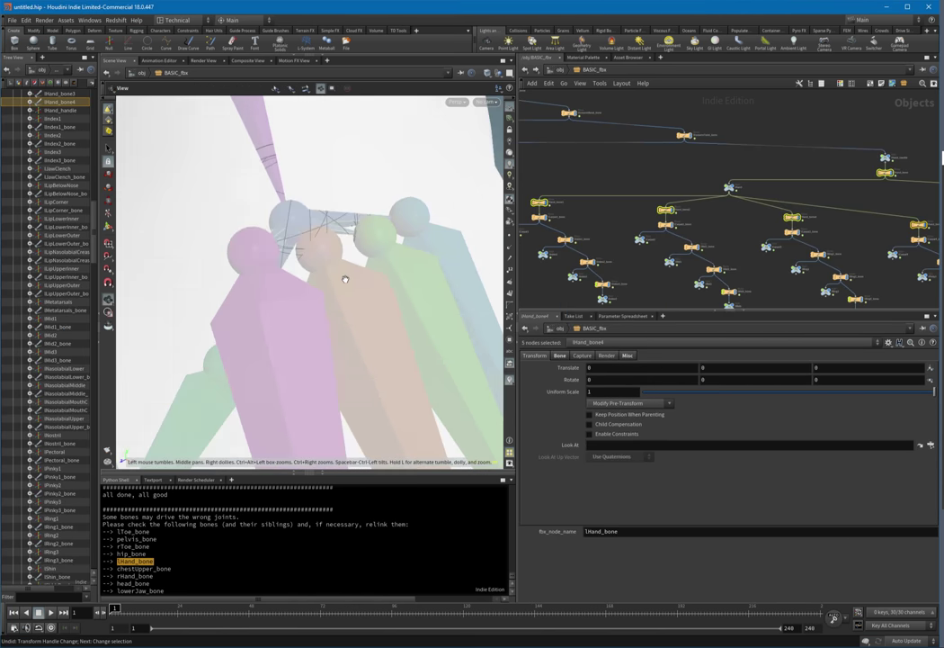
scroll(344, 278, down, 10)
mouse_move(346, 279)
mouse_down()
mouse_move(350, 290)
mouse_move(363, 283)
mouse_up()
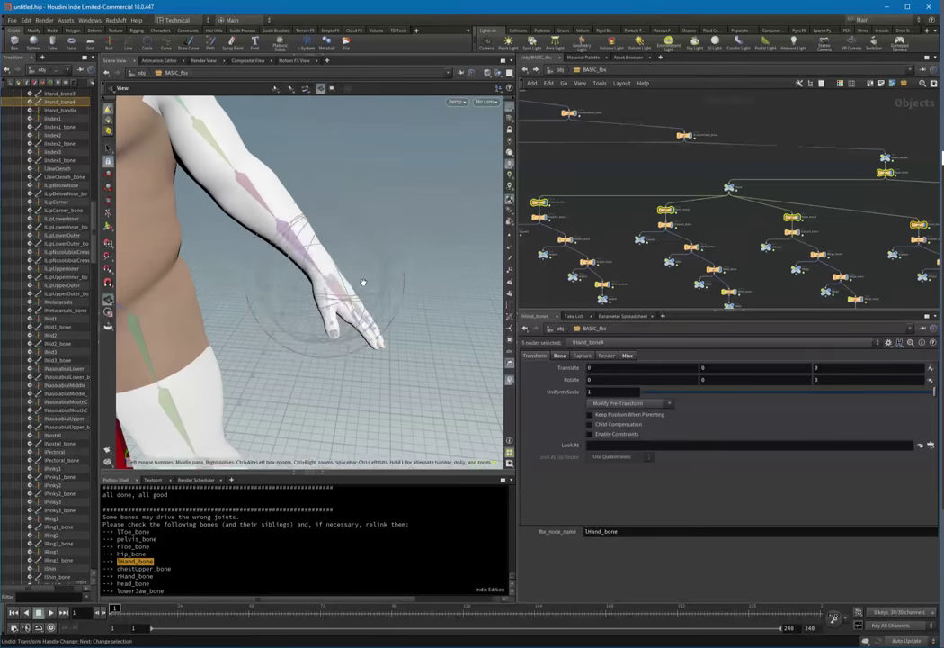
Set the rig's ControlHandleSize on the BASIC_fbx subnetwork to about 43.34
key(r)
click(640, 152)
click(559, 71)
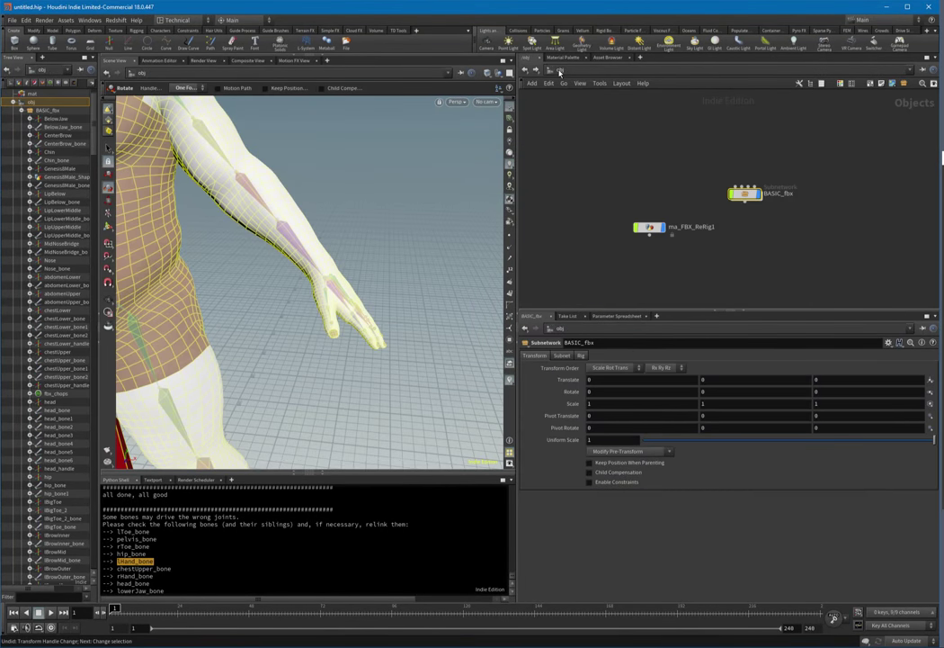
click(580, 355)
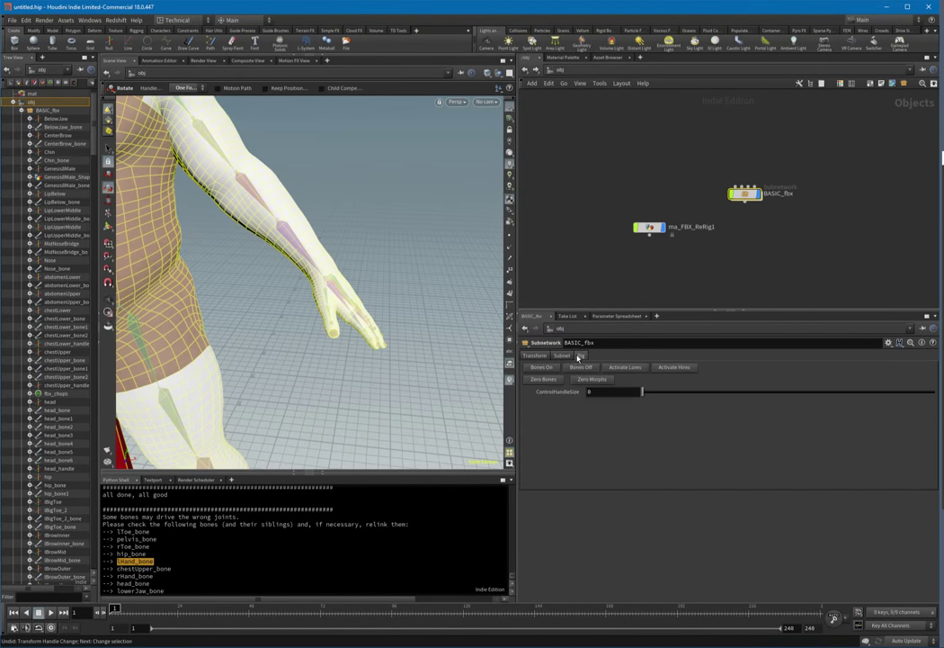
drag(643, 394, 896, 392)
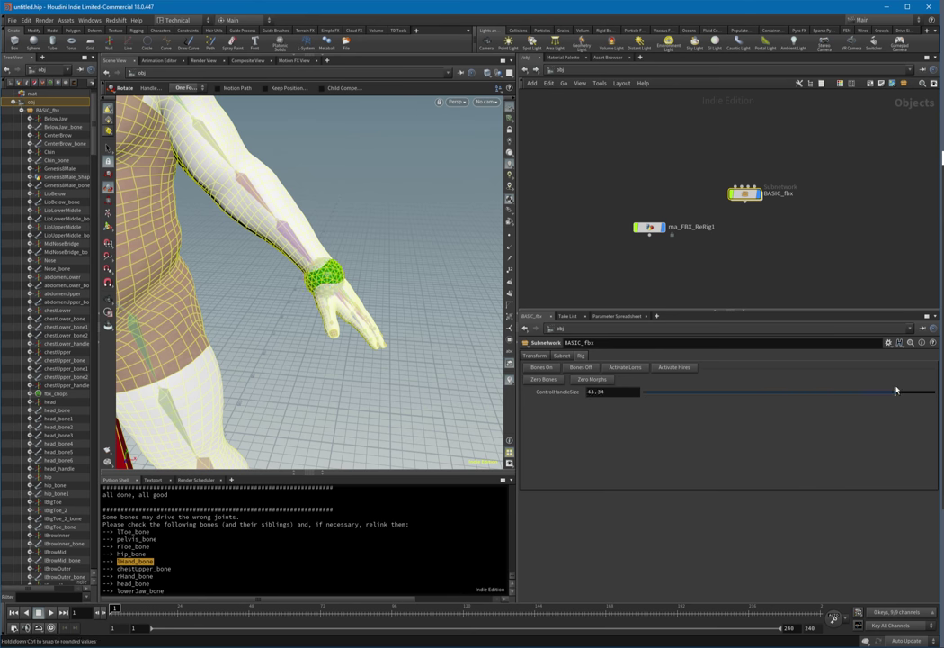
Select the control handle around the left wrist, lHand_handle, and activate the Rotate tool on it
click(324, 278)
drag(401, 252, 280, 249)
key(r)
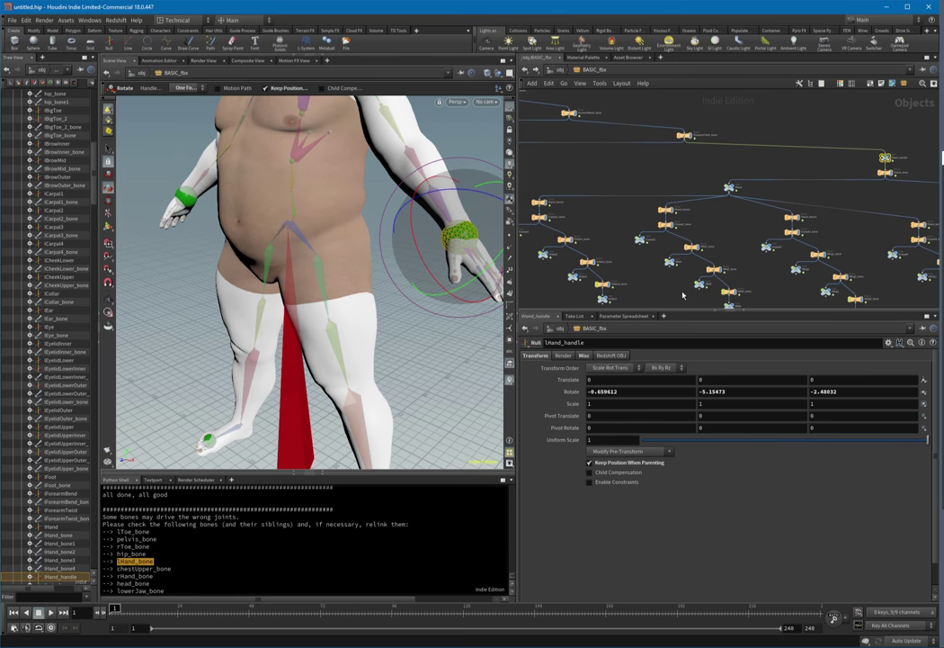